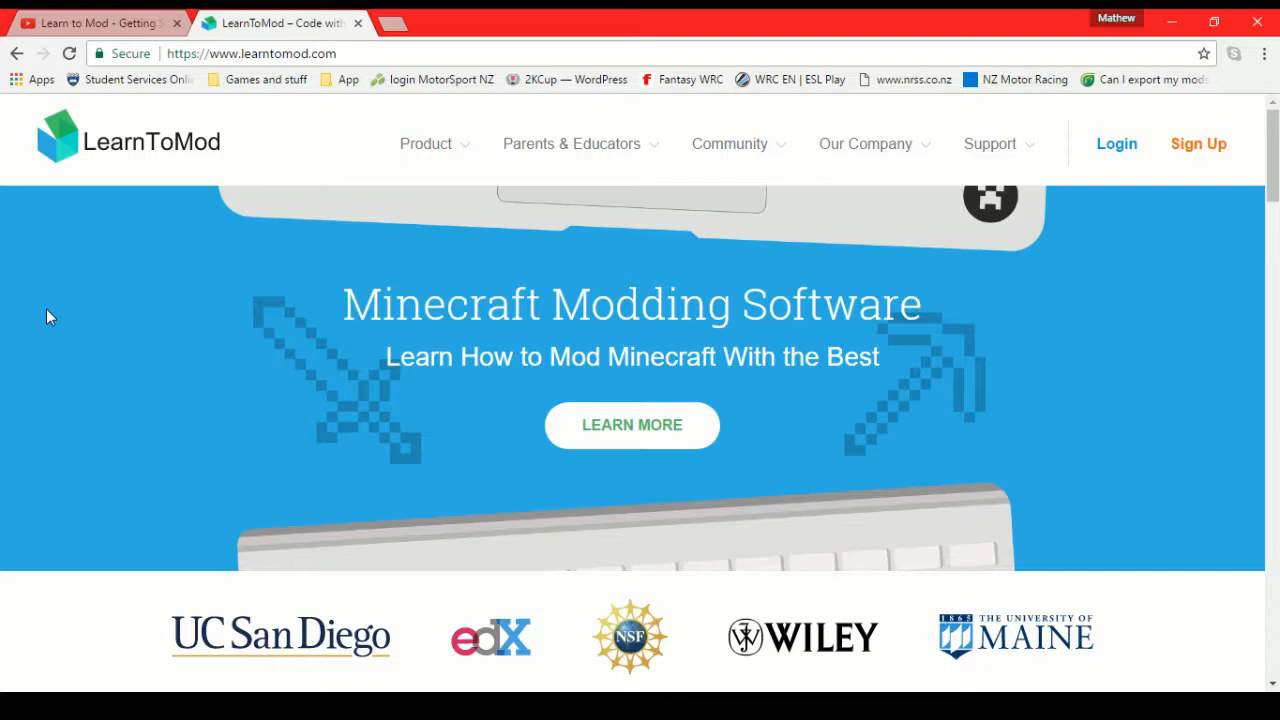
scroll(46, 308, "down", 3)
scroll(30, 302, "up", 2)
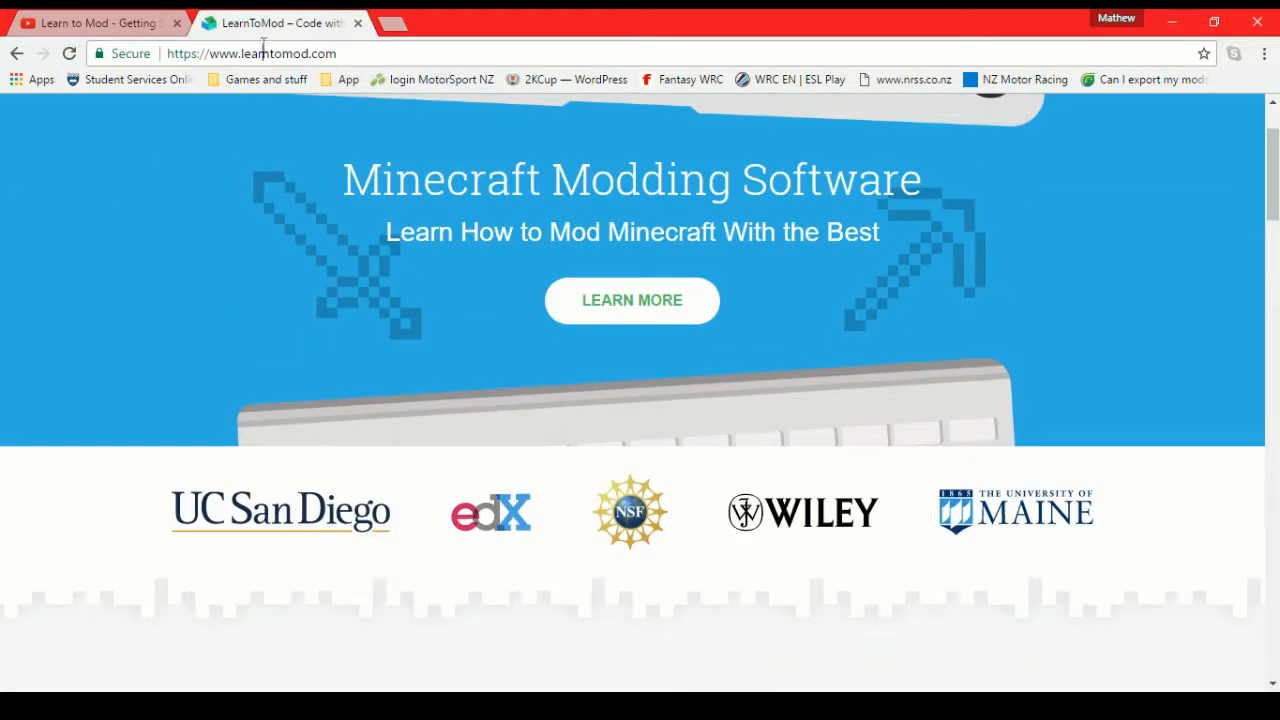
Point out the mod.learntomod.com web address in the browser's address bar
left_click(300, 53)
left_click(340, 53)
scroll(3, 365, "down", 3)
scroll(3, 365, "down", 3)
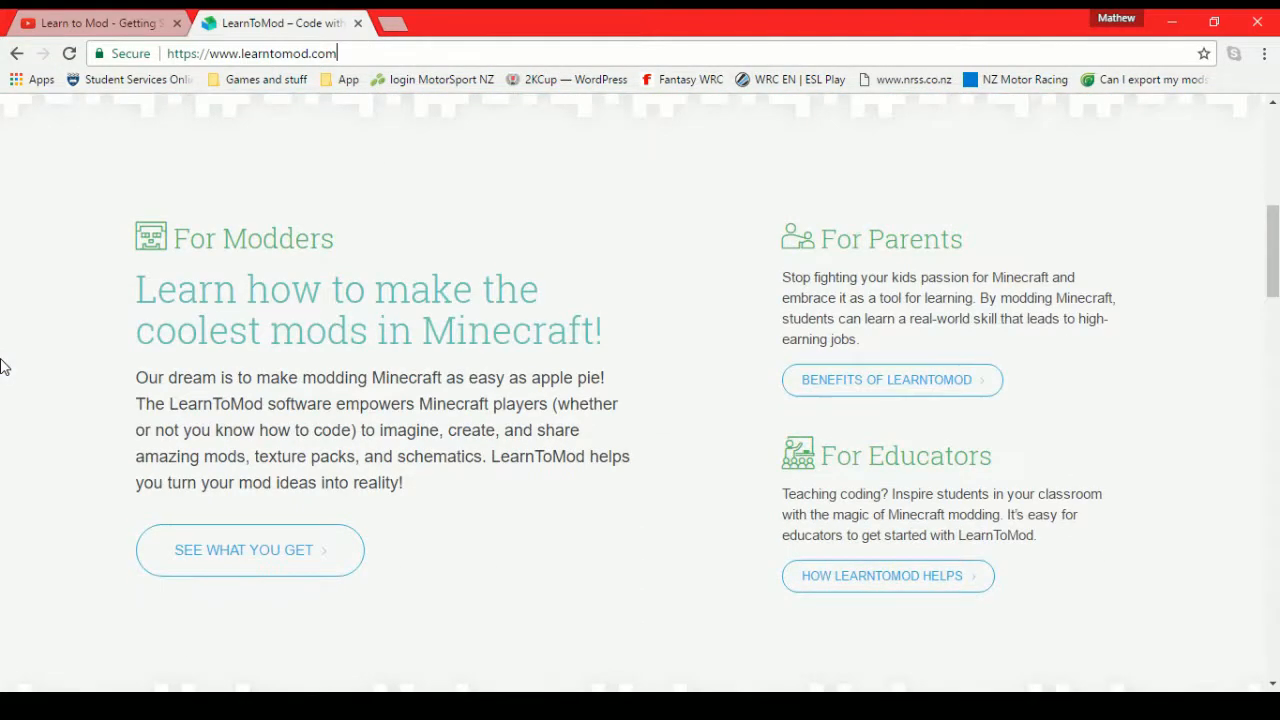
scroll(3, 365, "down", 3)
scroll(3, 365, "down", 3)
scroll(3, 365, "down", 3)
scroll(3, 365, "up", 5)
scroll(3, 365, "up", 8)
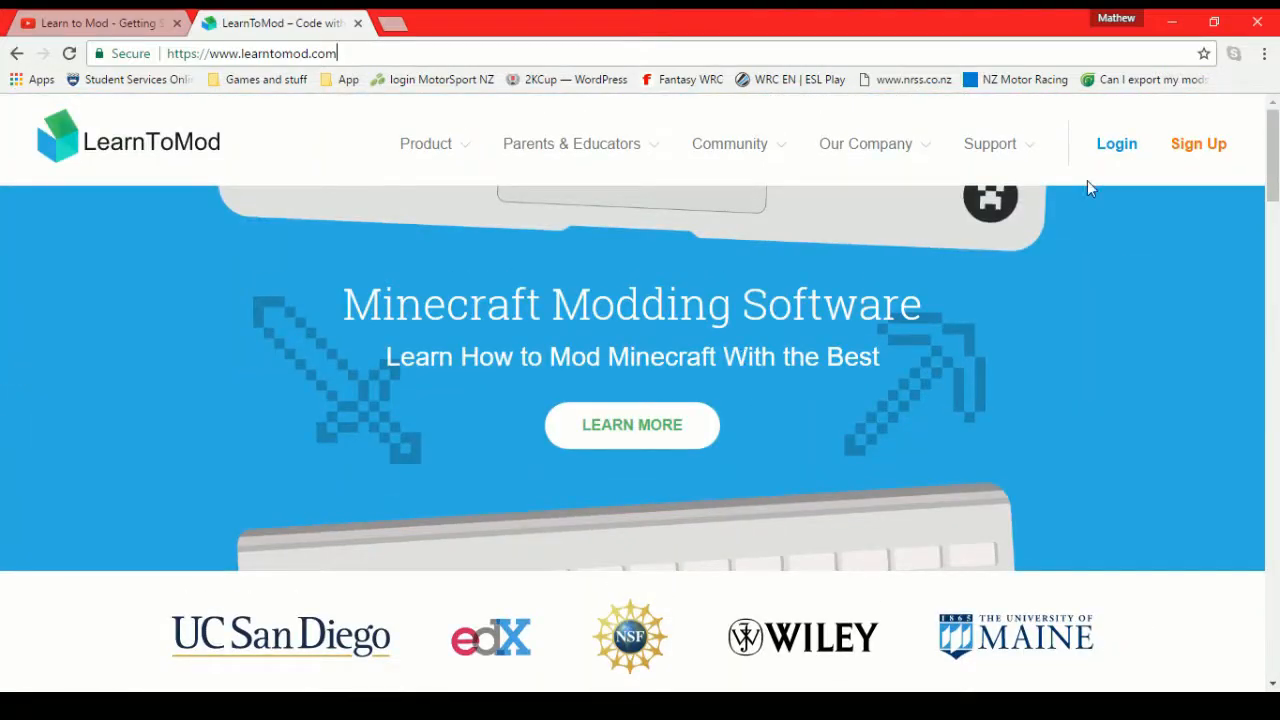
mouse_move(1272, 155)
left_mouse_down()
mouse_move(1272, 635)
mouse_move(1272, 110)
left_mouse_up()
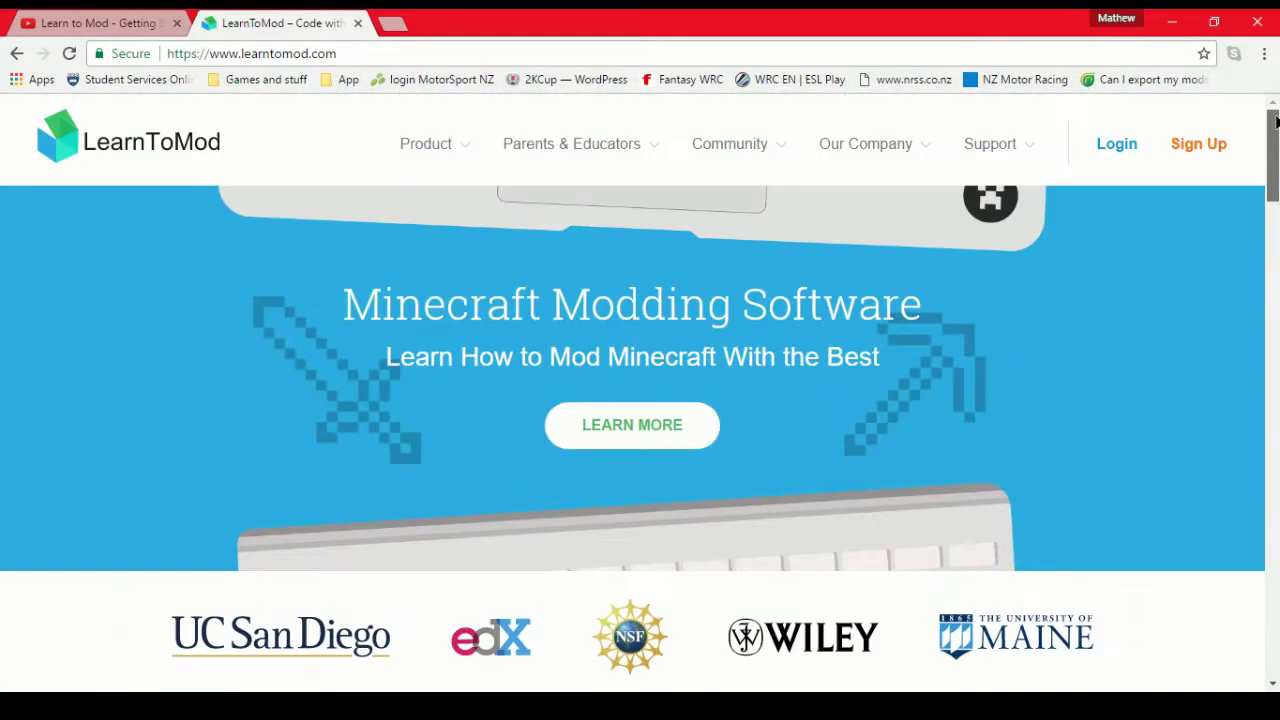
left_click(1117, 144)
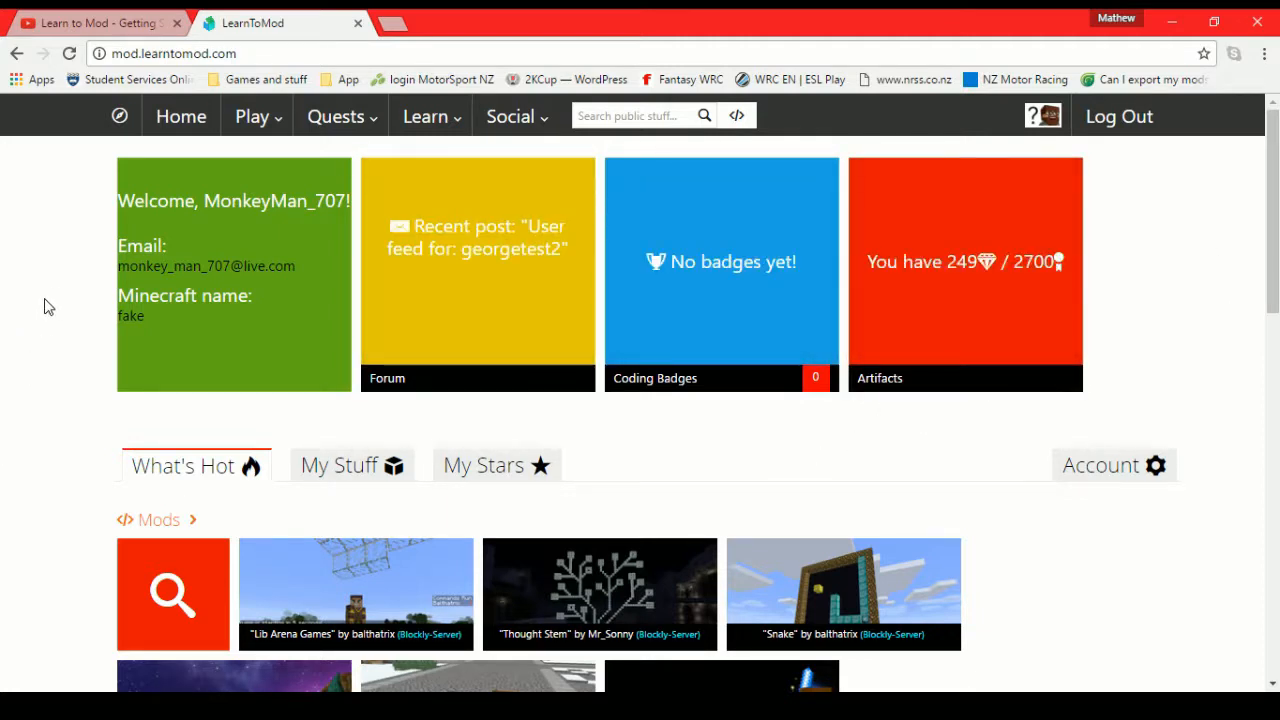
scroll(44, 300, "down", 3)
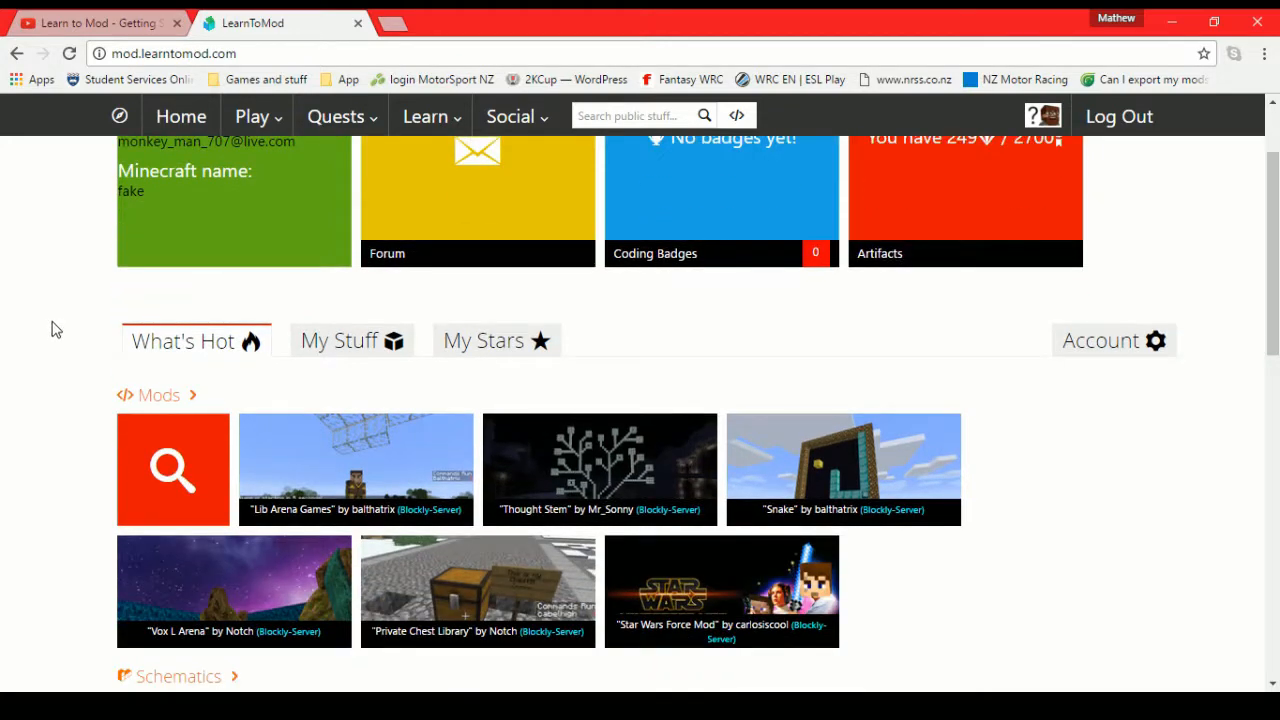
scroll(56, 330, "down", 3)
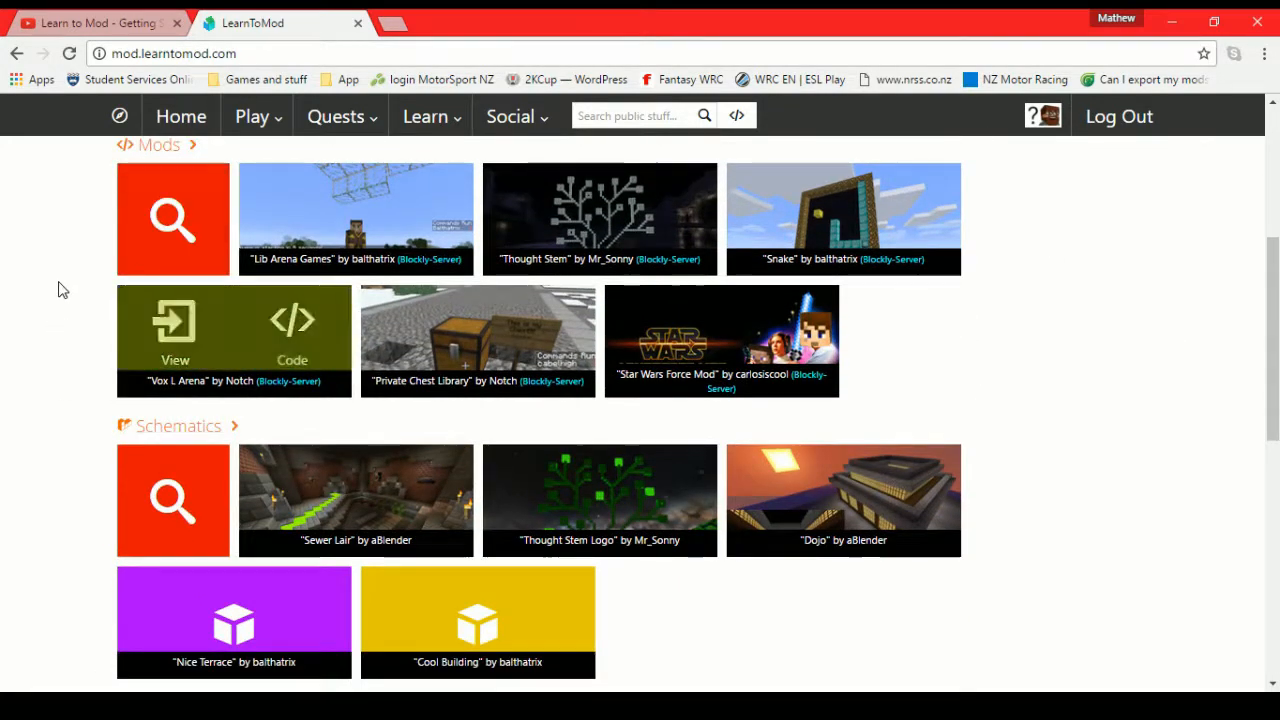
scroll(62, 290, "up", 2)
scroll(52, 280, "down", 2)
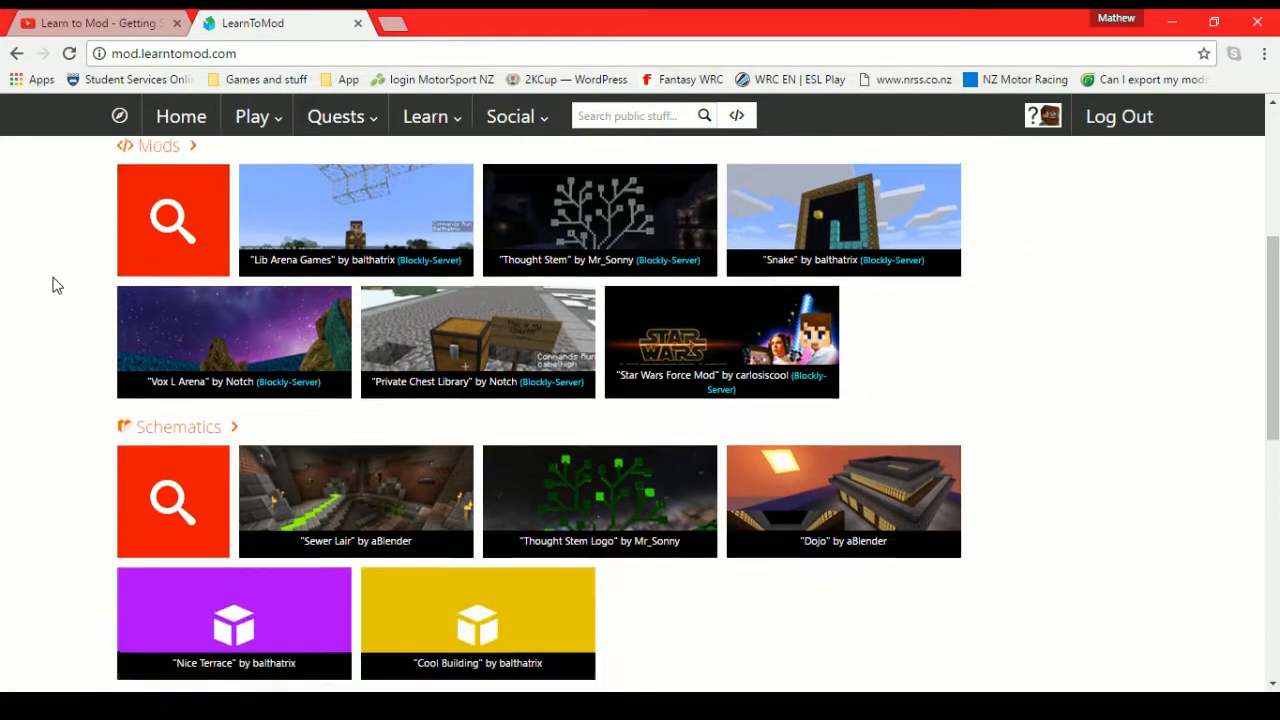
scroll(57, 286, "down", 4)
scroll(57, 300, "up", 2)
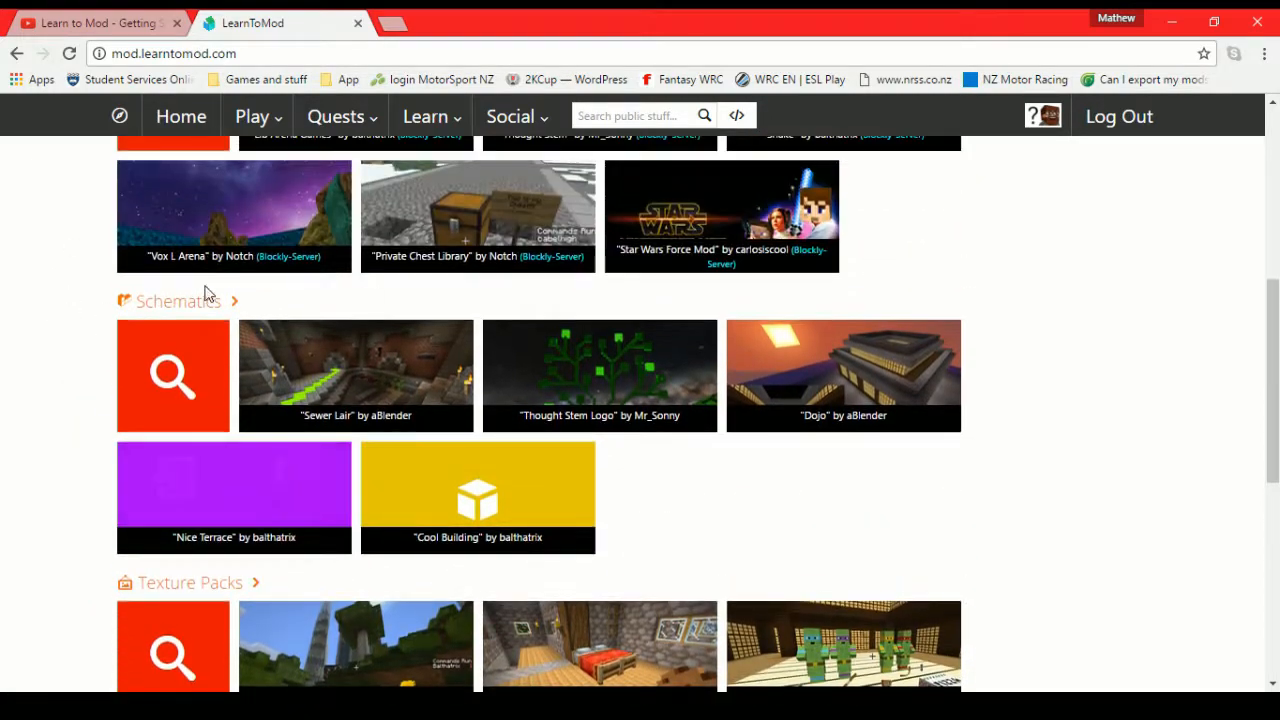
scroll(201, 285, "up", 4)
scroll(3, 418, "down", 2)
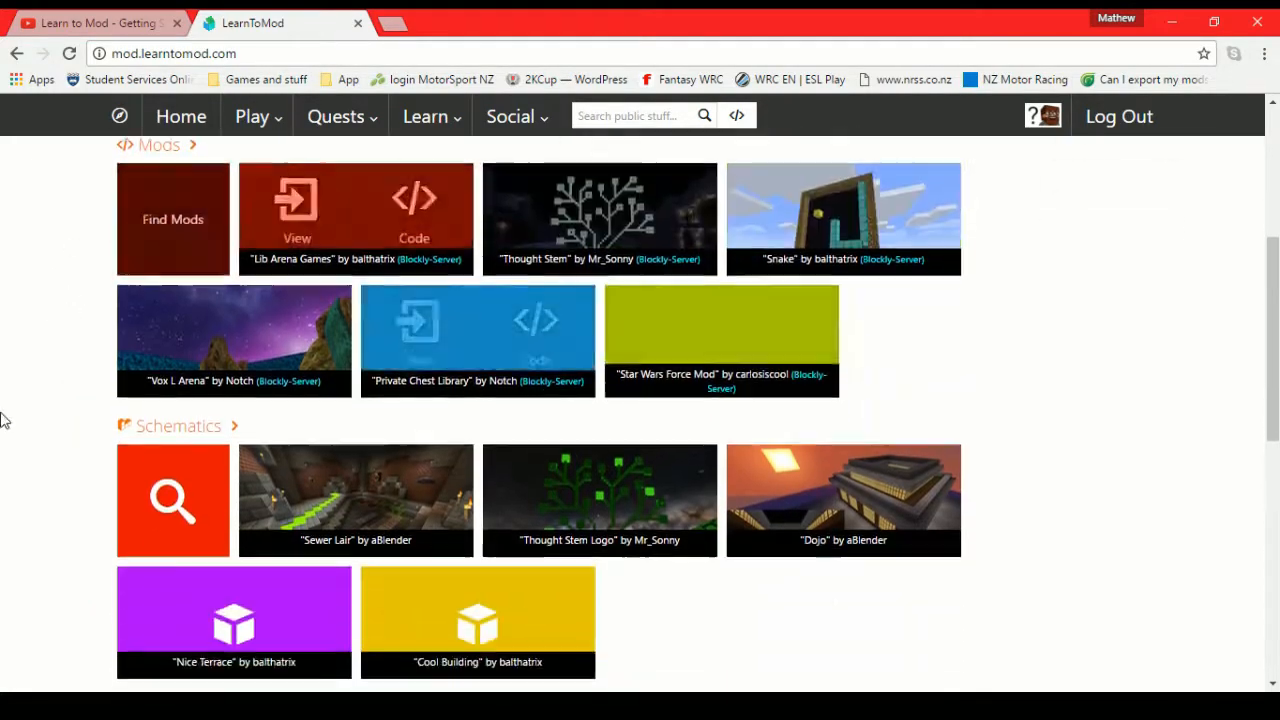
scroll(130, 400, "down", 3)
scroll(130, 400, "down", 3)
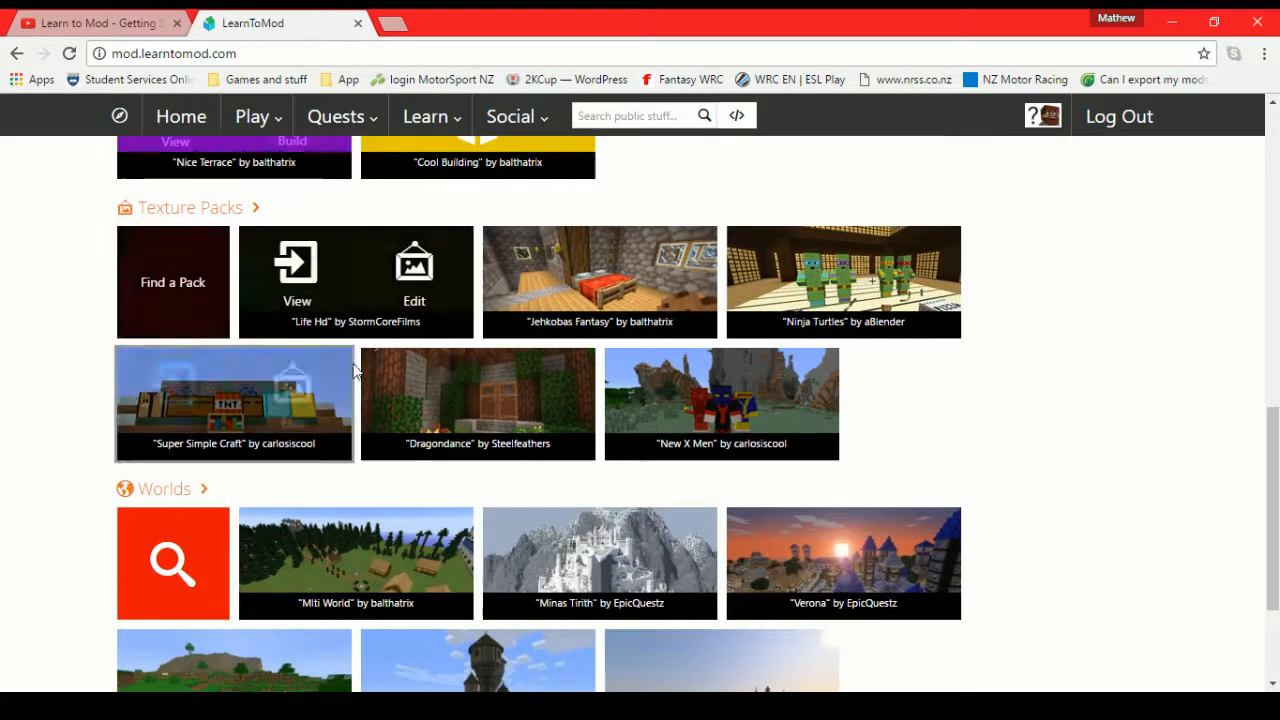
scroll(34, 394, "down", 1)
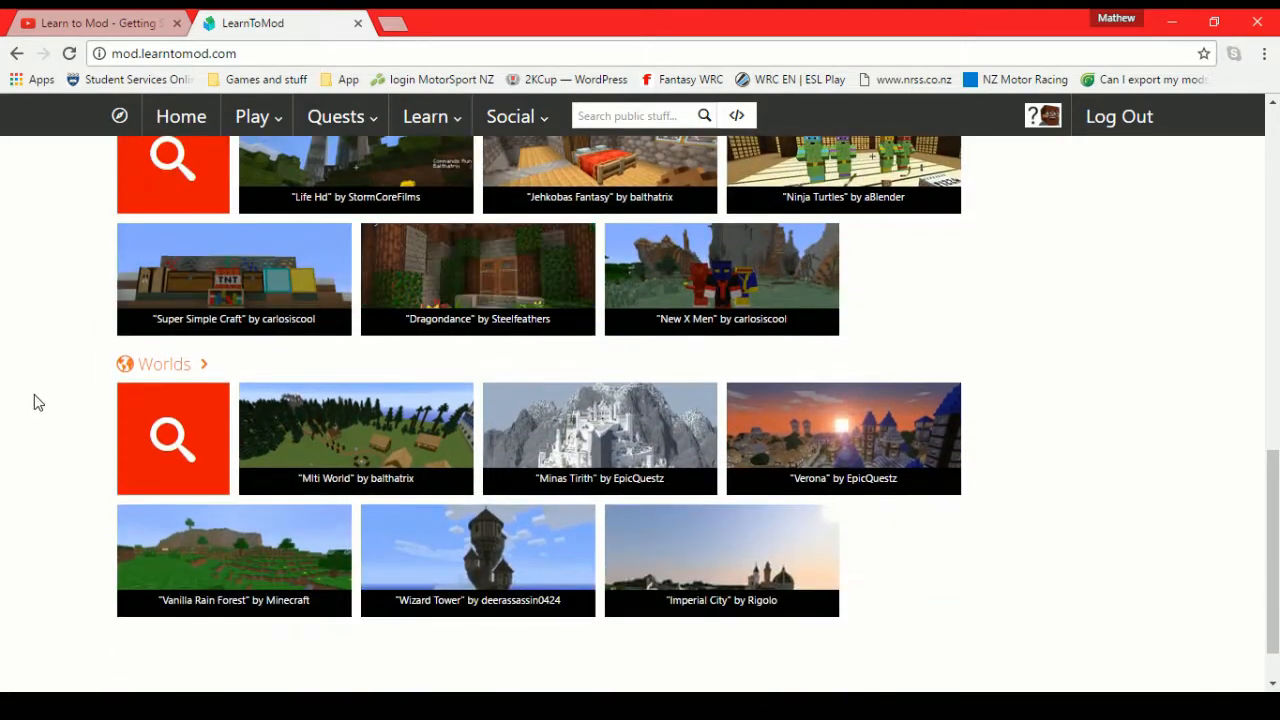
scroll(34, 394, "down", 1)
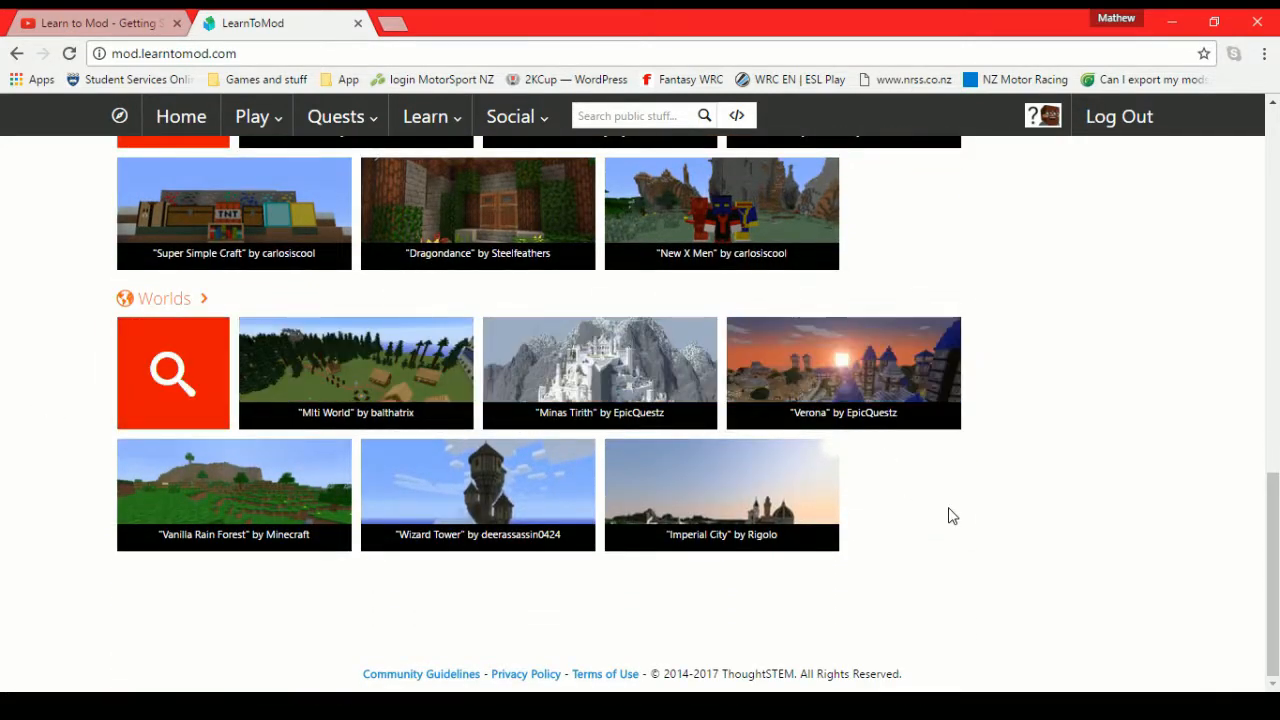
scroll(3, 440, "up", 5)
scroll(3, 440, "up", 8)
scroll(3, 440, "up", 5)
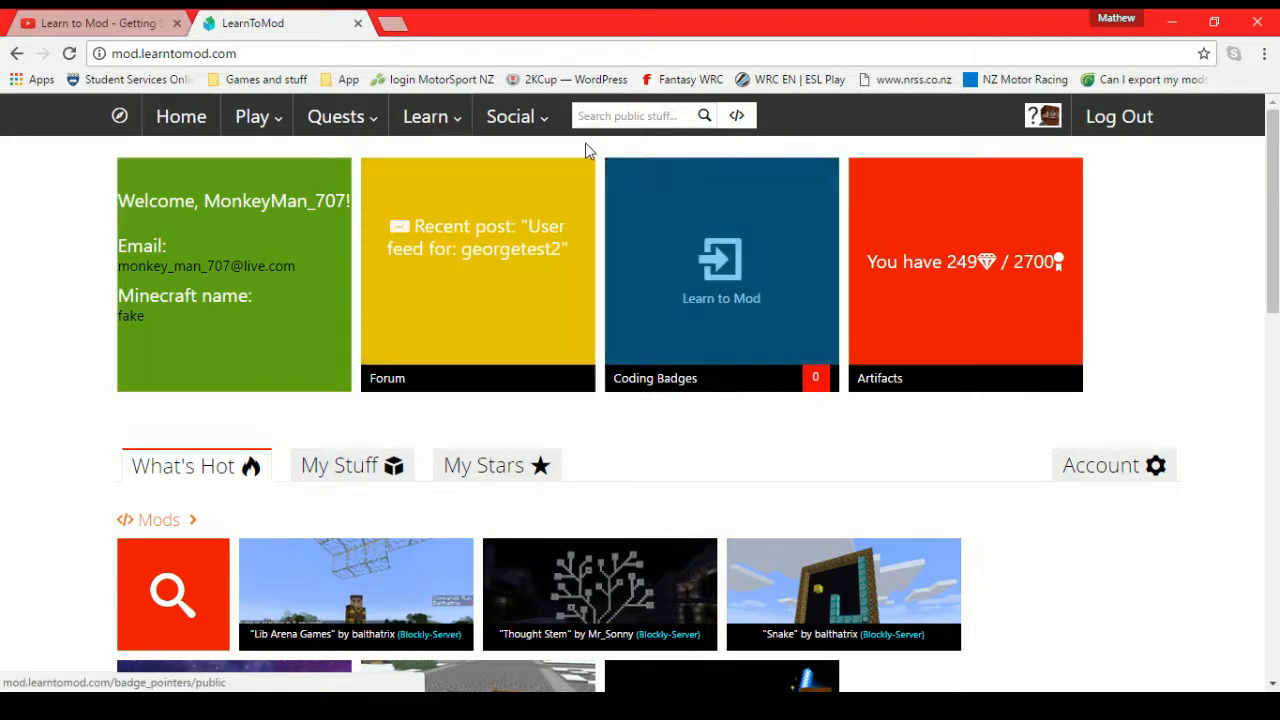
Reach the Learning Activities page via the Learn menu's Coding Badges option
left_click(430, 116)
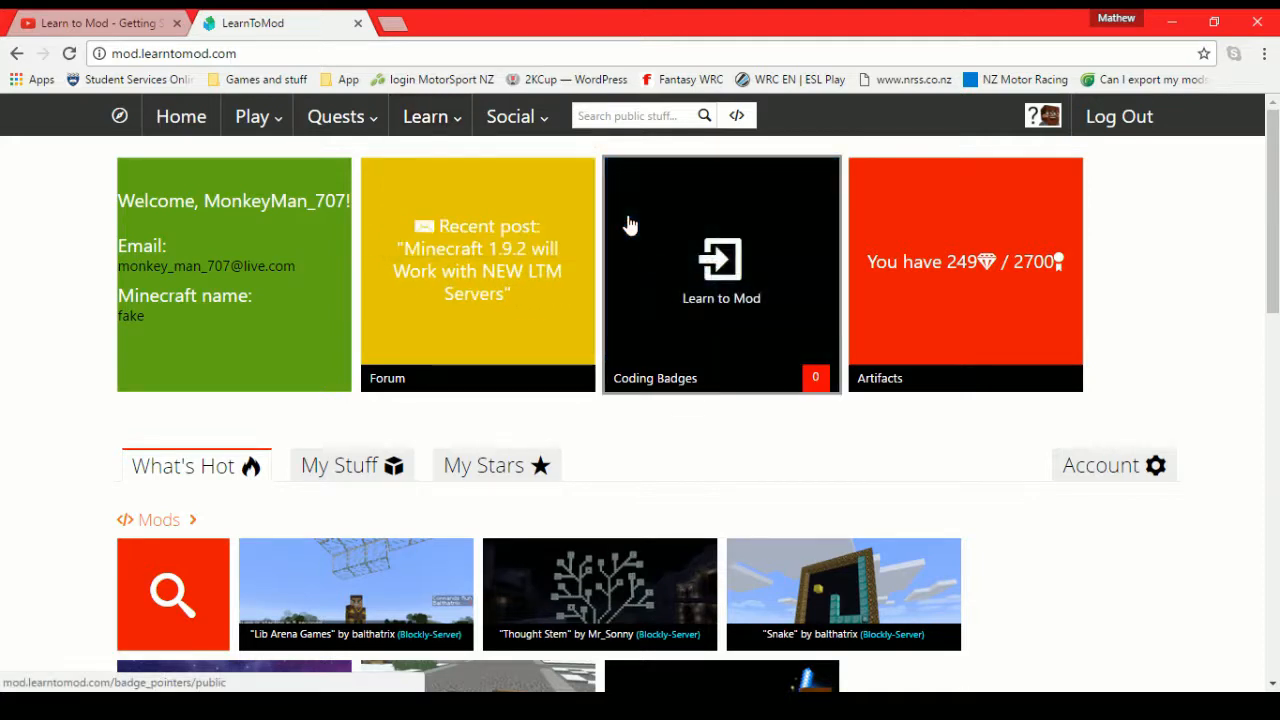
left_click(425, 116)
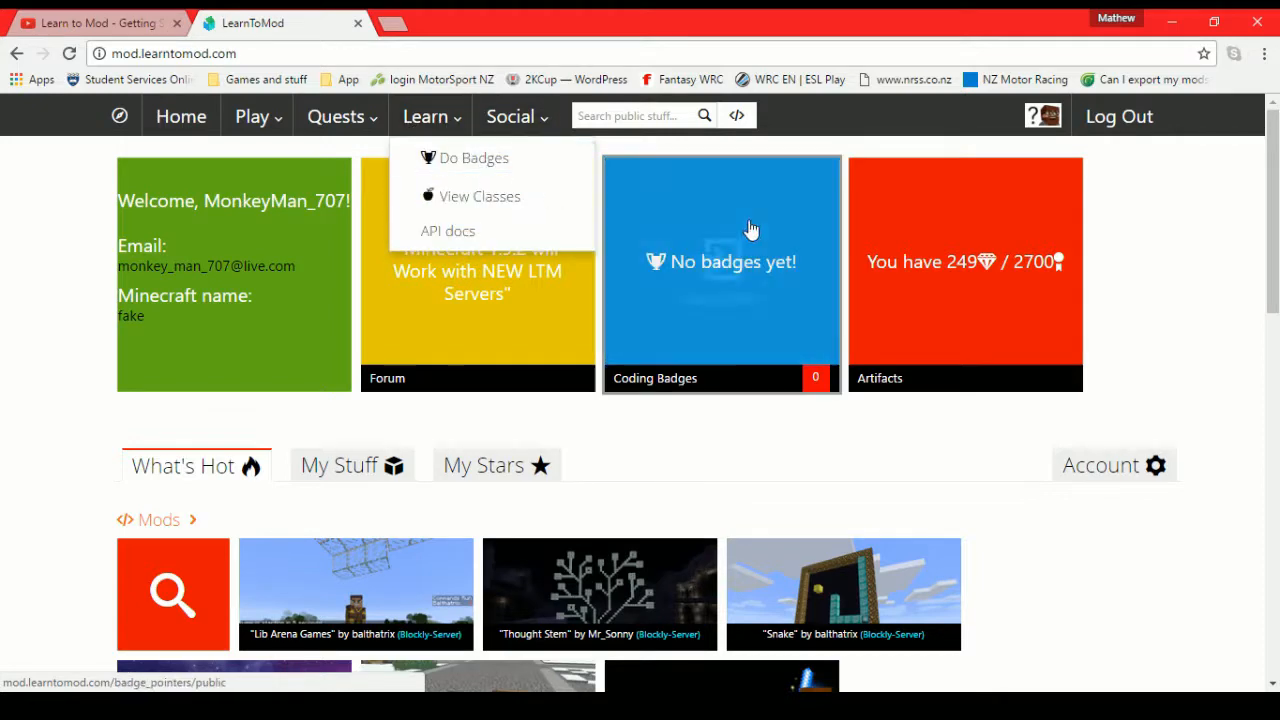
left_click(710, 300)
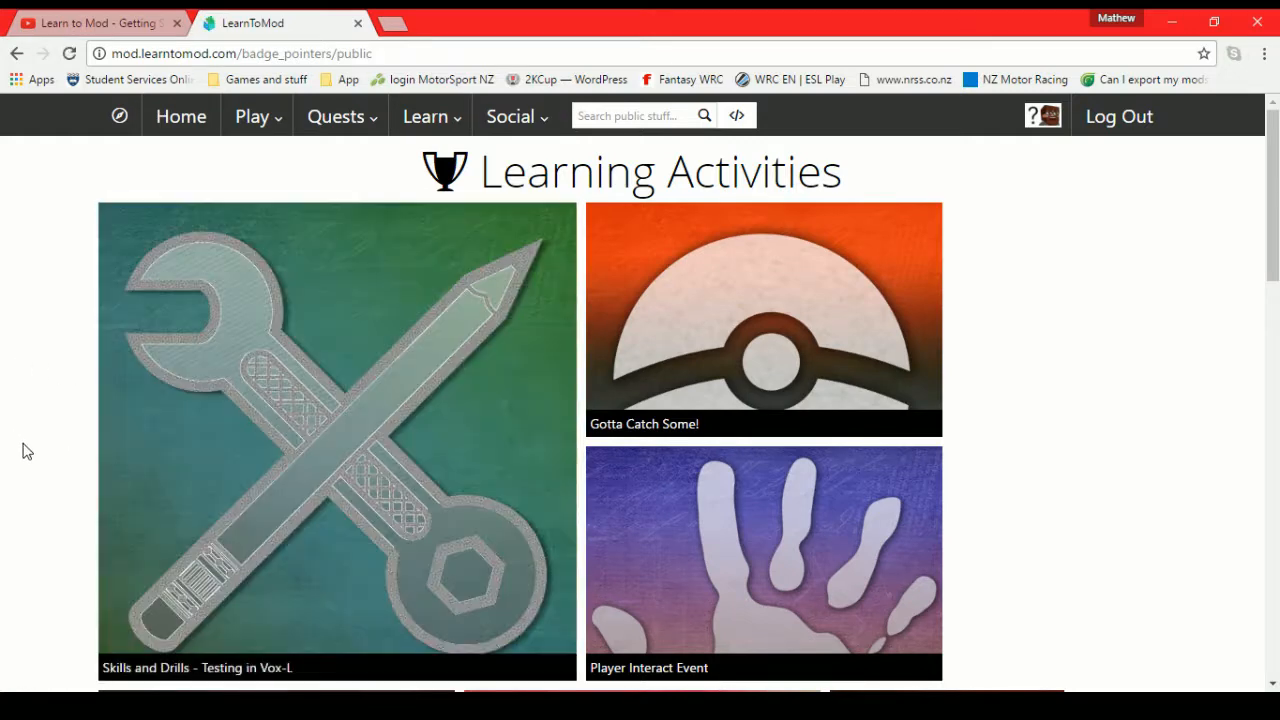
Enter the Skills and Drills - Testing in Vox-L sequence and start the Write Your First Mod badge
mouse_move(337, 441)
left_click(448, 358)
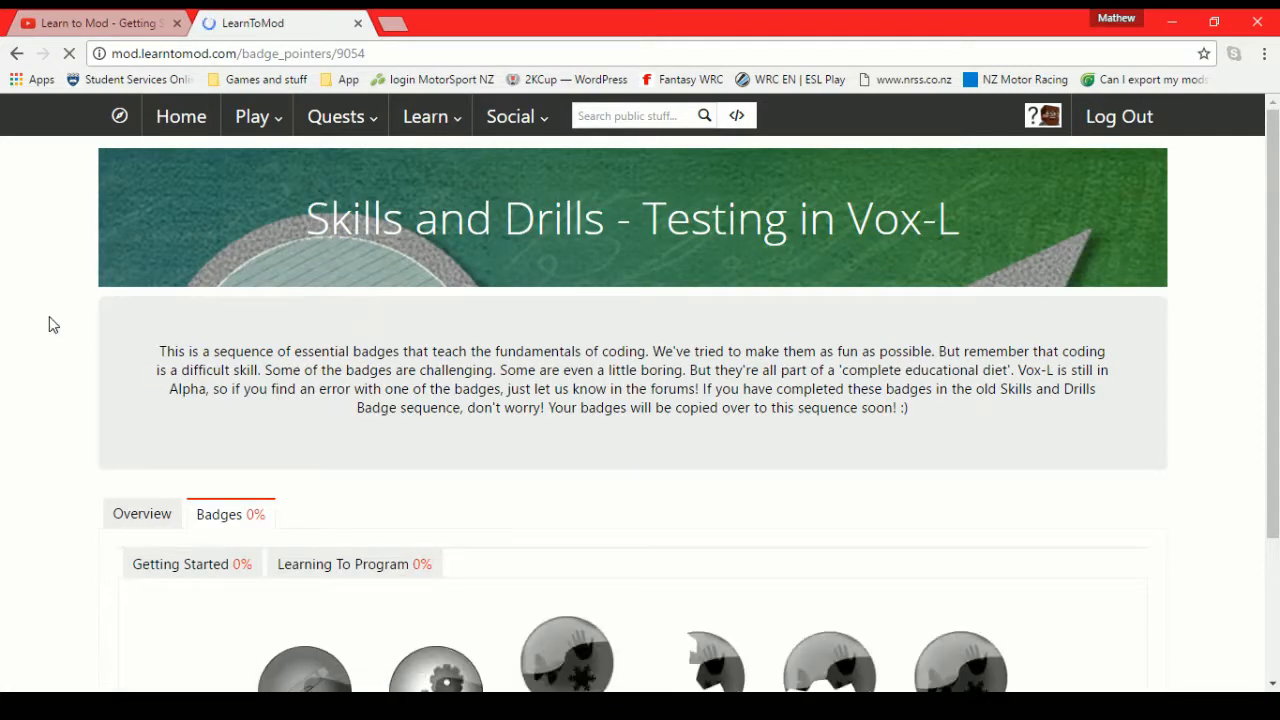
scroll(53, 324, "down", 2)
scroll(53, 324, "down", 2)
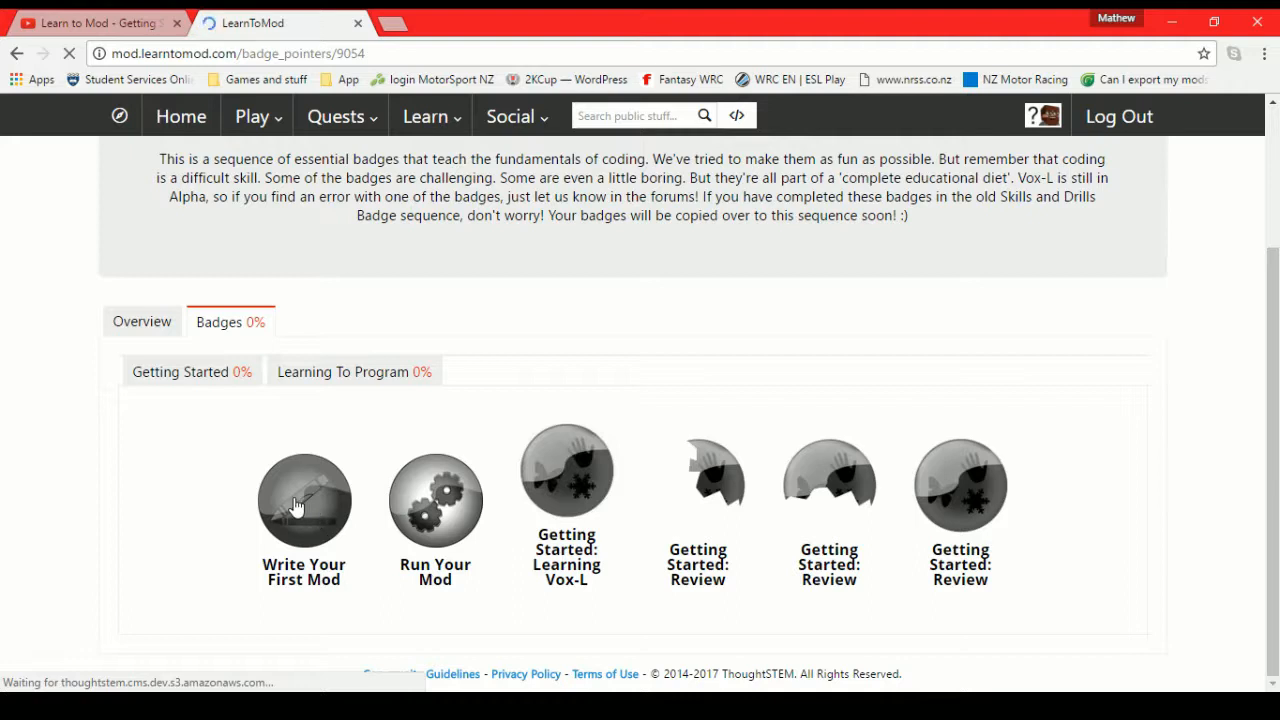
left_click(297, 505)
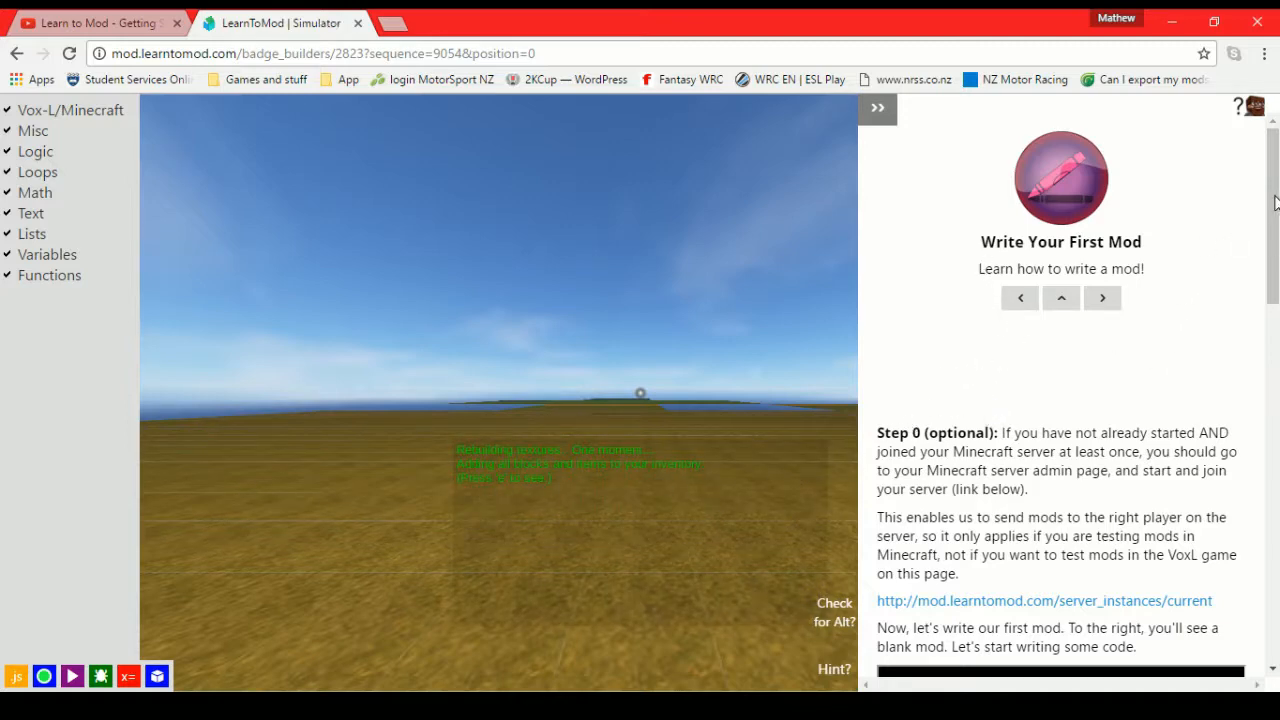
left_click_drag(1270, 230, 1270, 405)
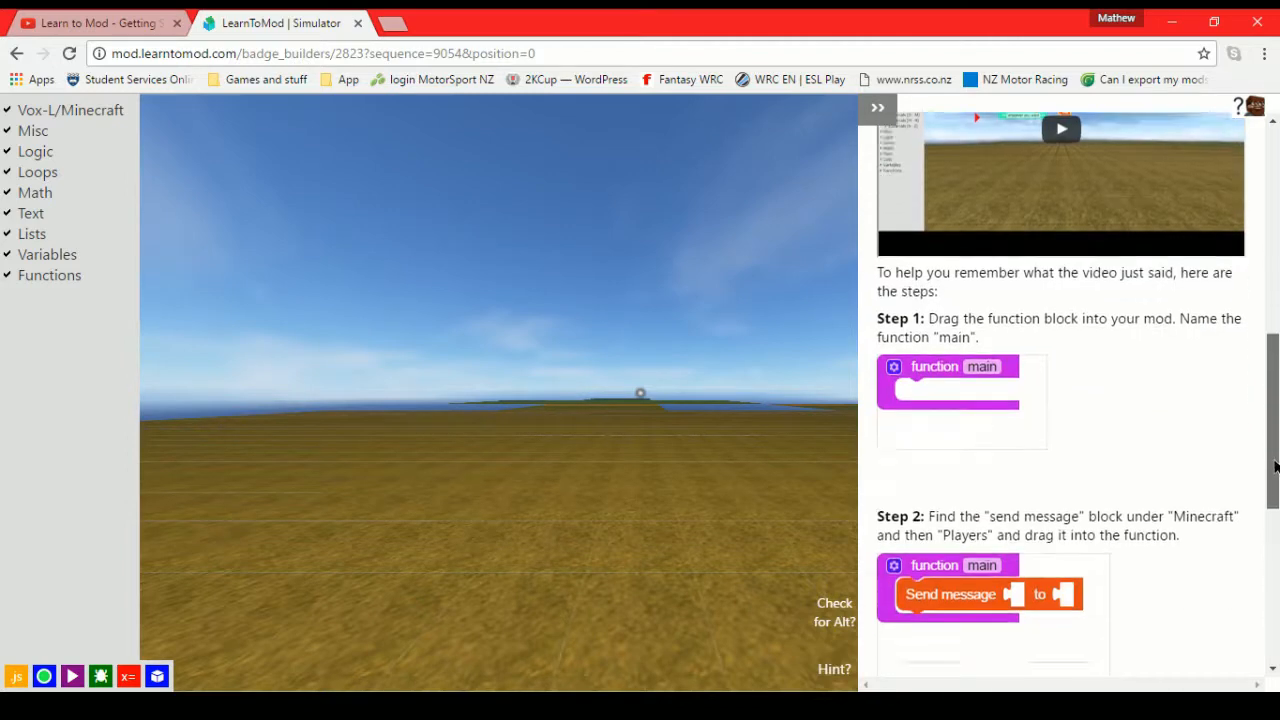
left_click_drag(1273, 465, 1273, 250)
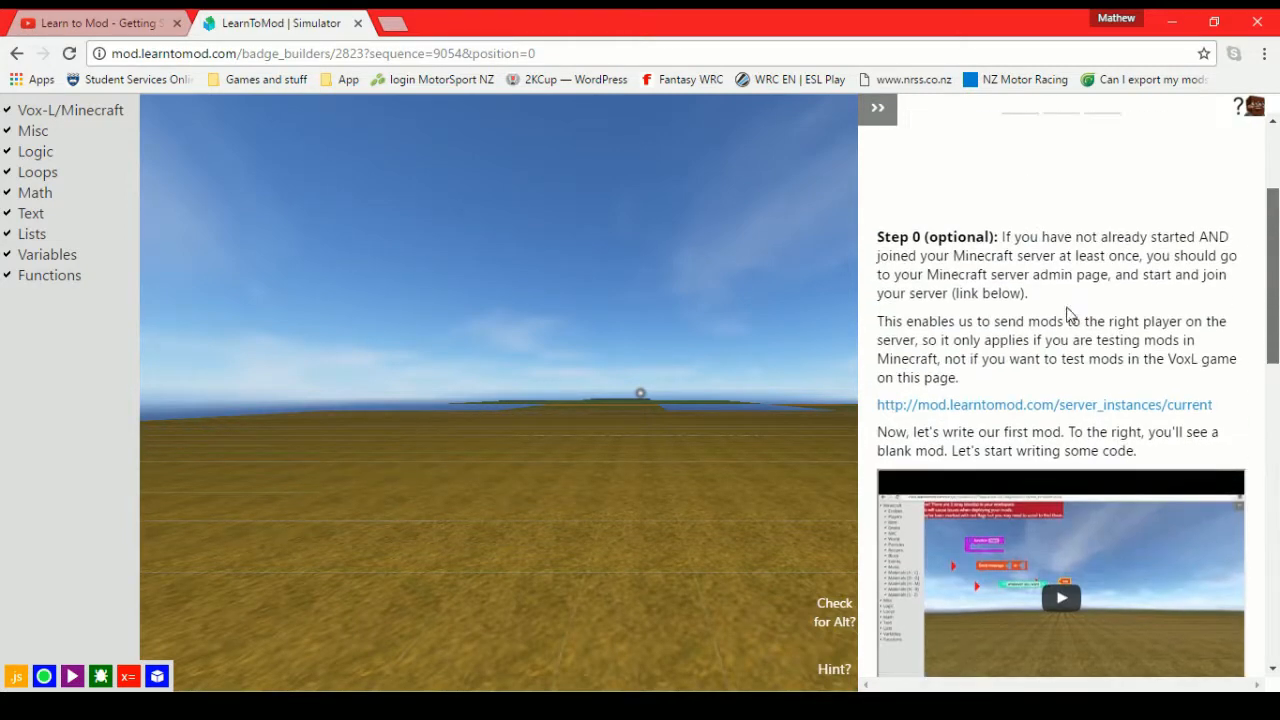
left_click_drag(1273, 260, 1274, 425)
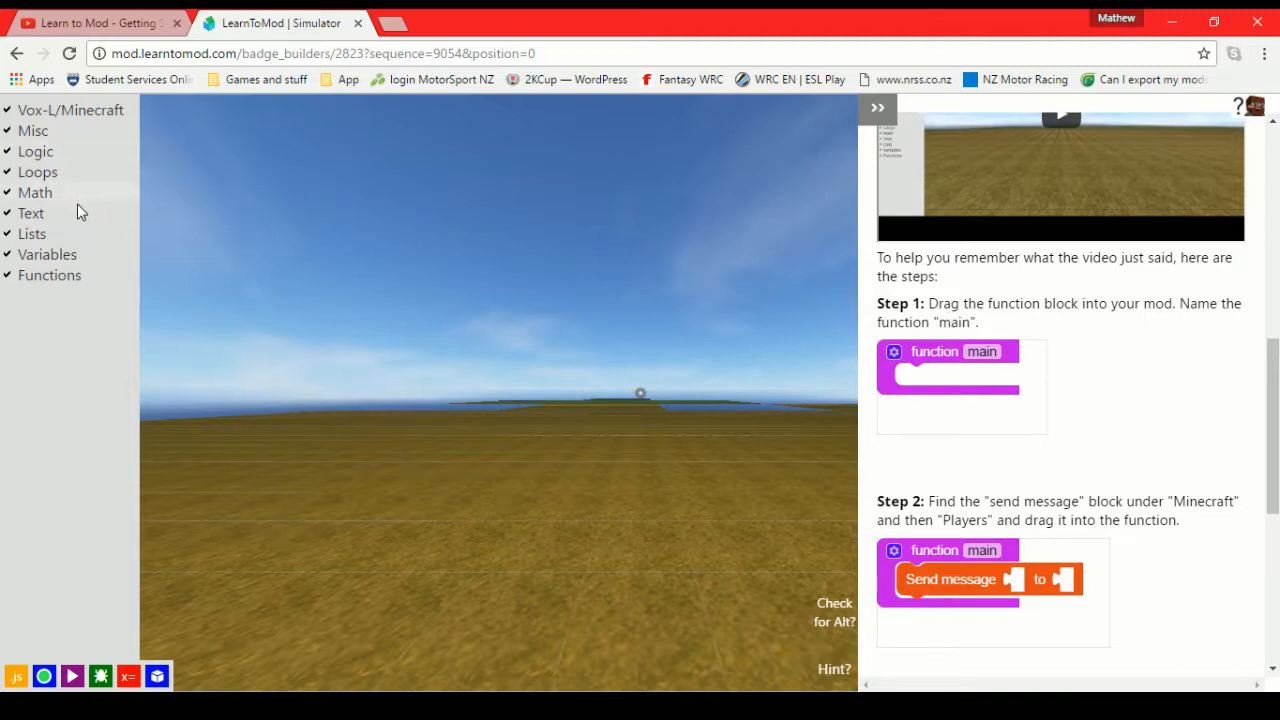
Add a new function block to the workspace and name it main
left_click(49, 275)
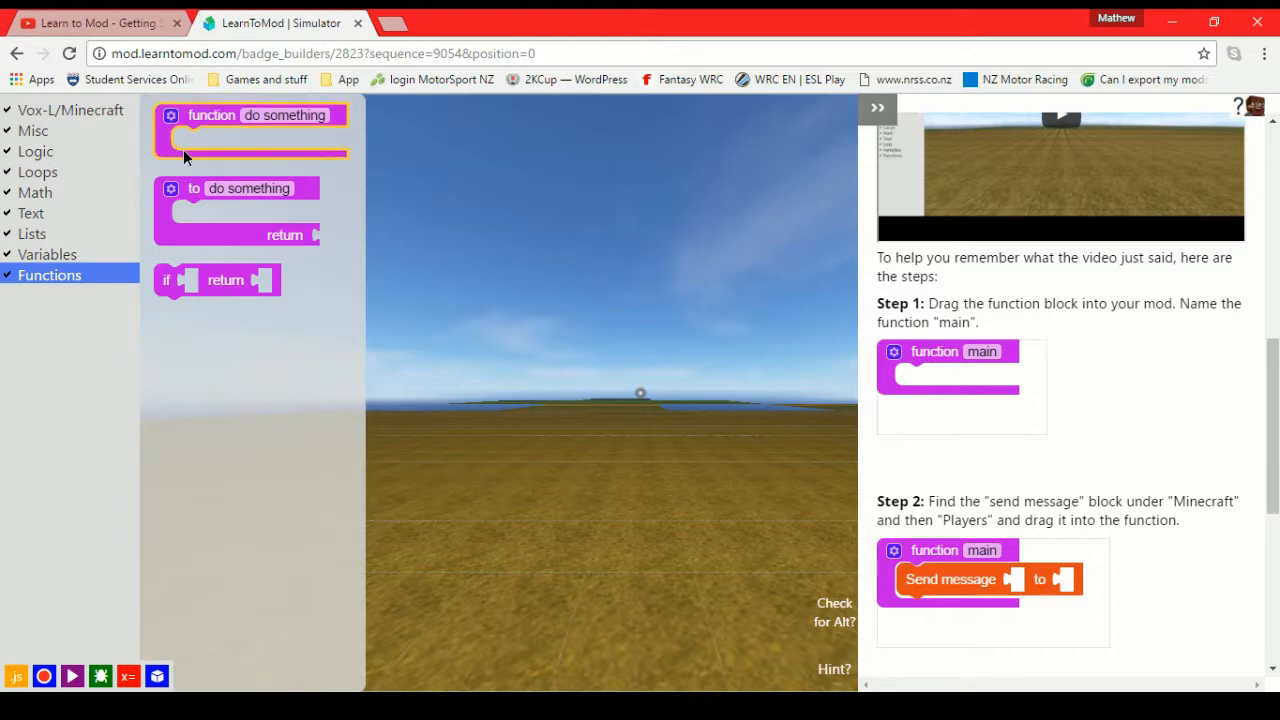
left_click_drag(200, 120, 480, 270)
left_click(586, 269)
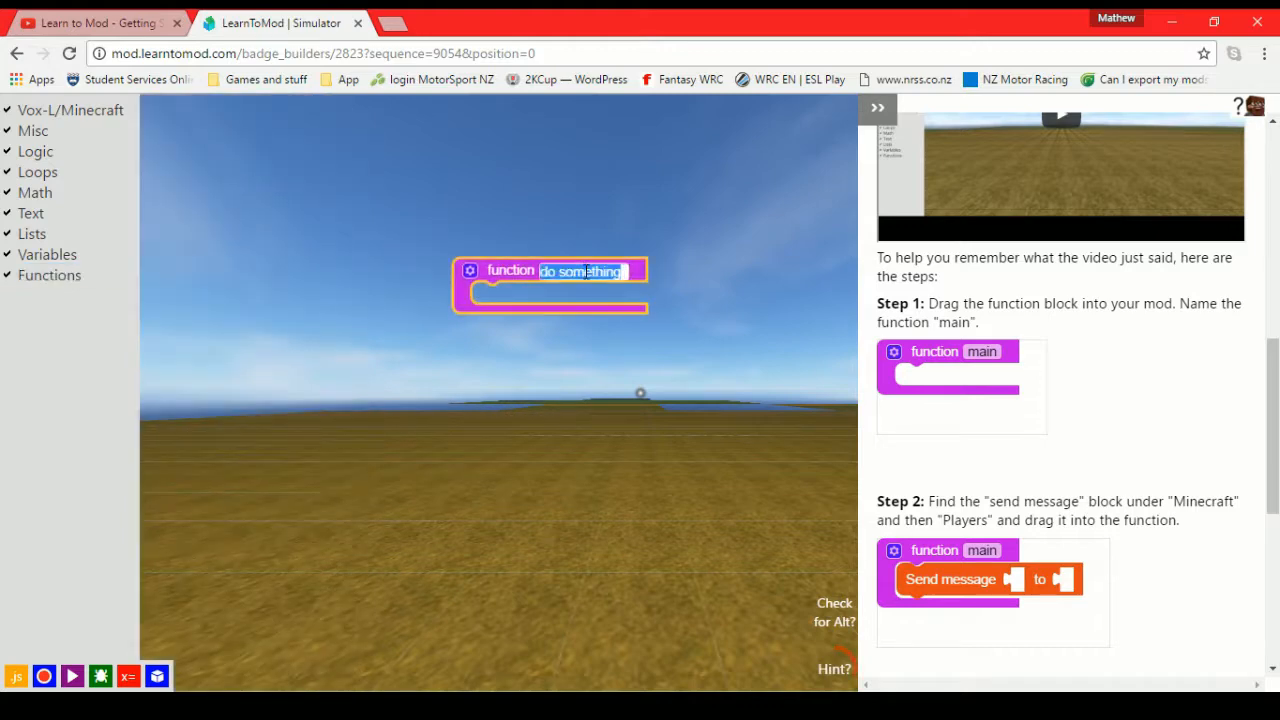
type("main")
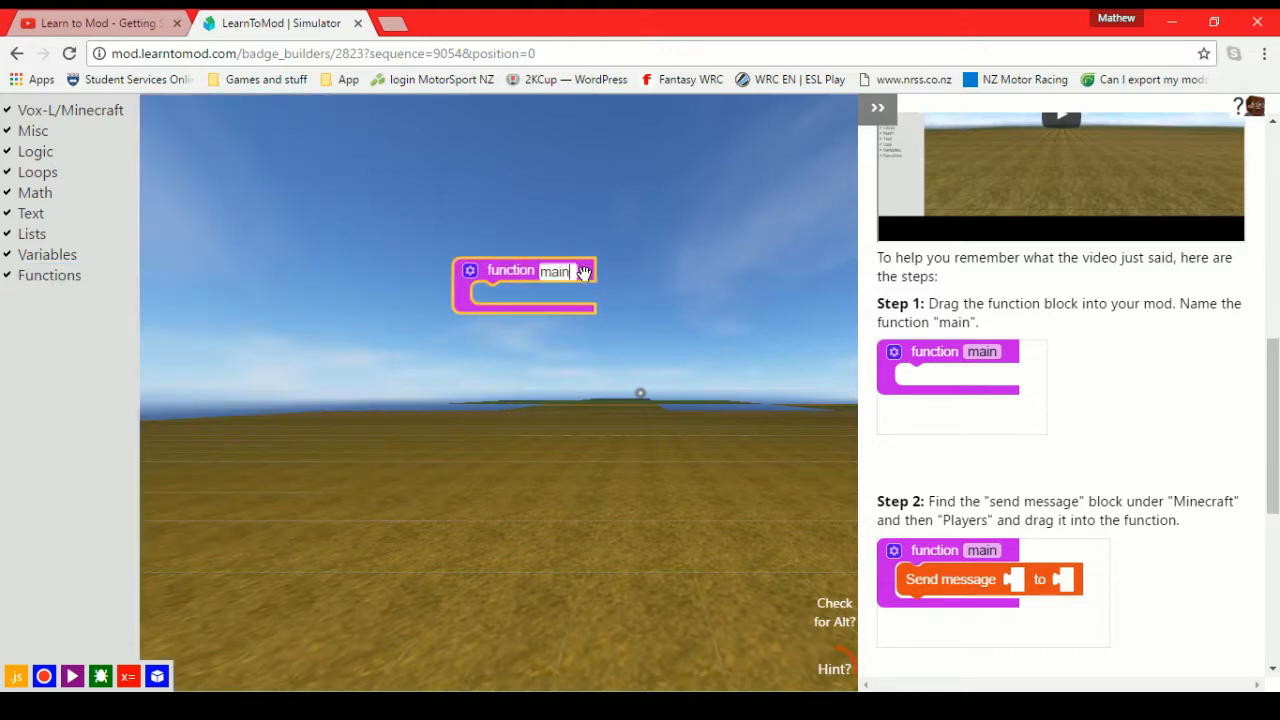
left_click(547, 225)
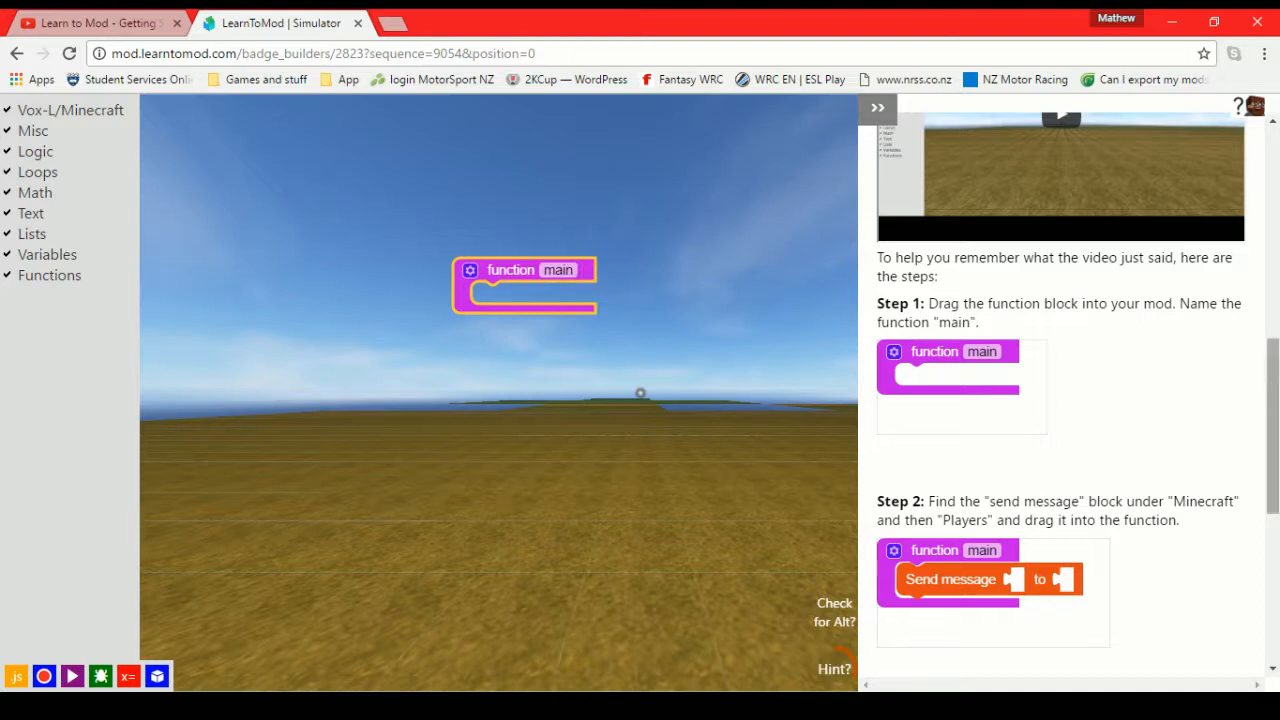
left_click_drag(1273, 363, 1273, 435)
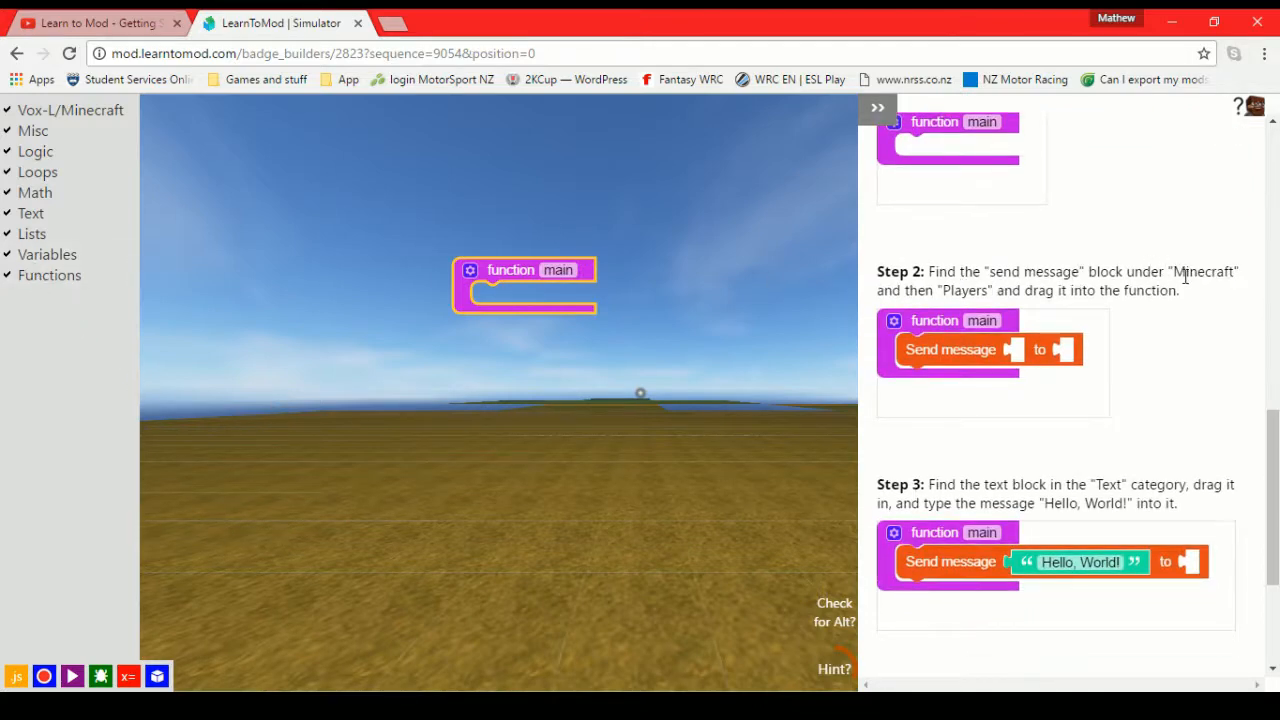
Put a Send message block inside main with a text block reading Hello, World!
left_click(34, 130)
left_click(70, 111)
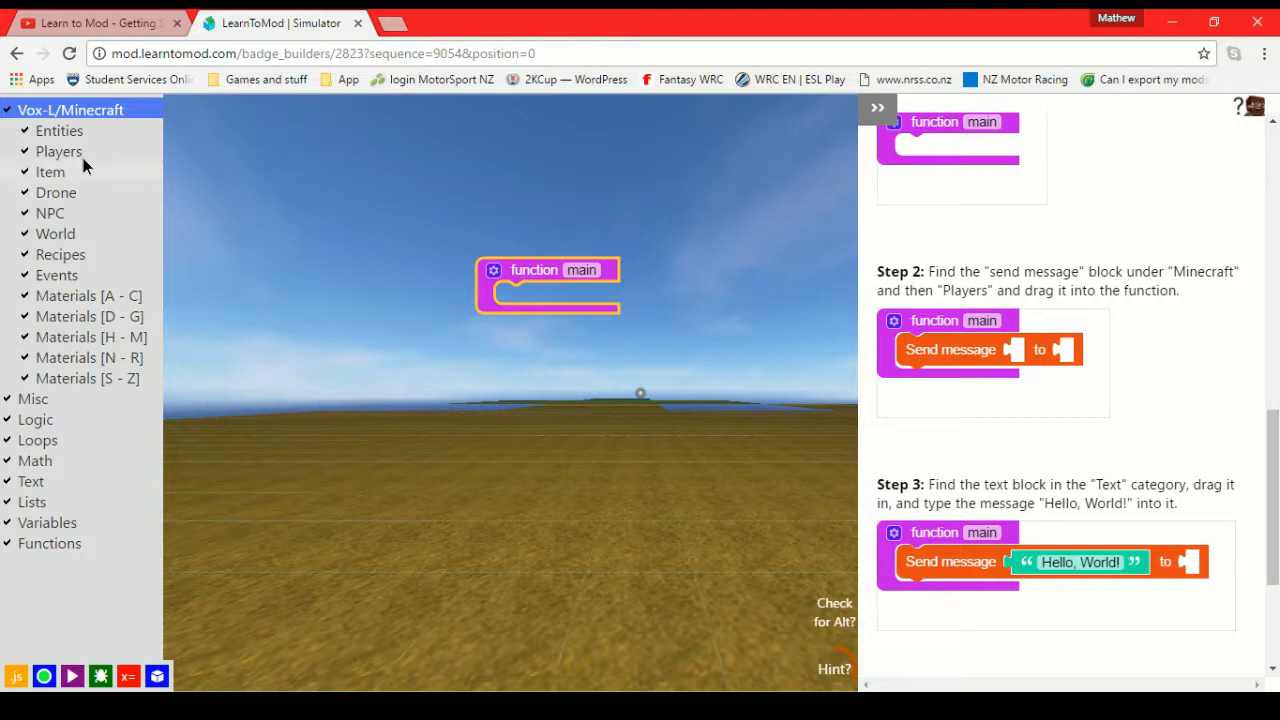
left_click(60, 152)
left_click_drag(215, 167, 556, 312)
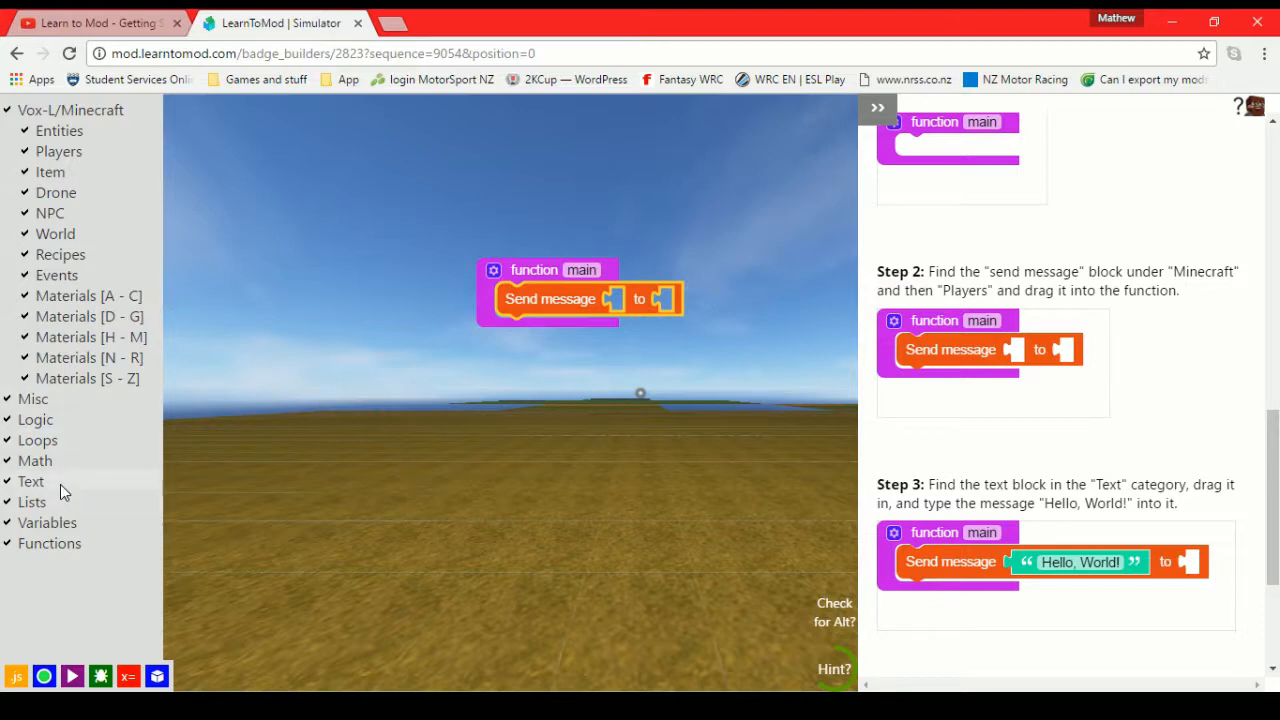
left_click(31, 481)
mouse_move(215, 115)
left_mouse_down()
mouse_move(665, 325)
mouse_move(648, 306)
left_mouse_up()
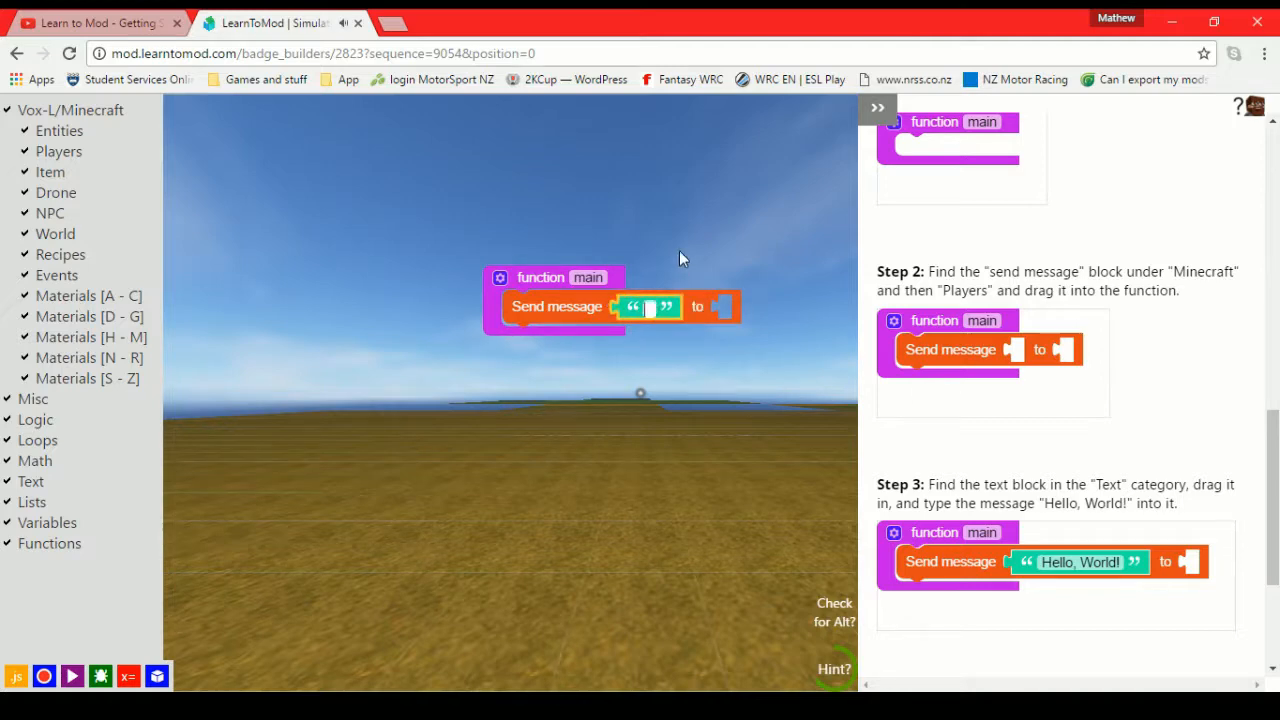
type("Hell")
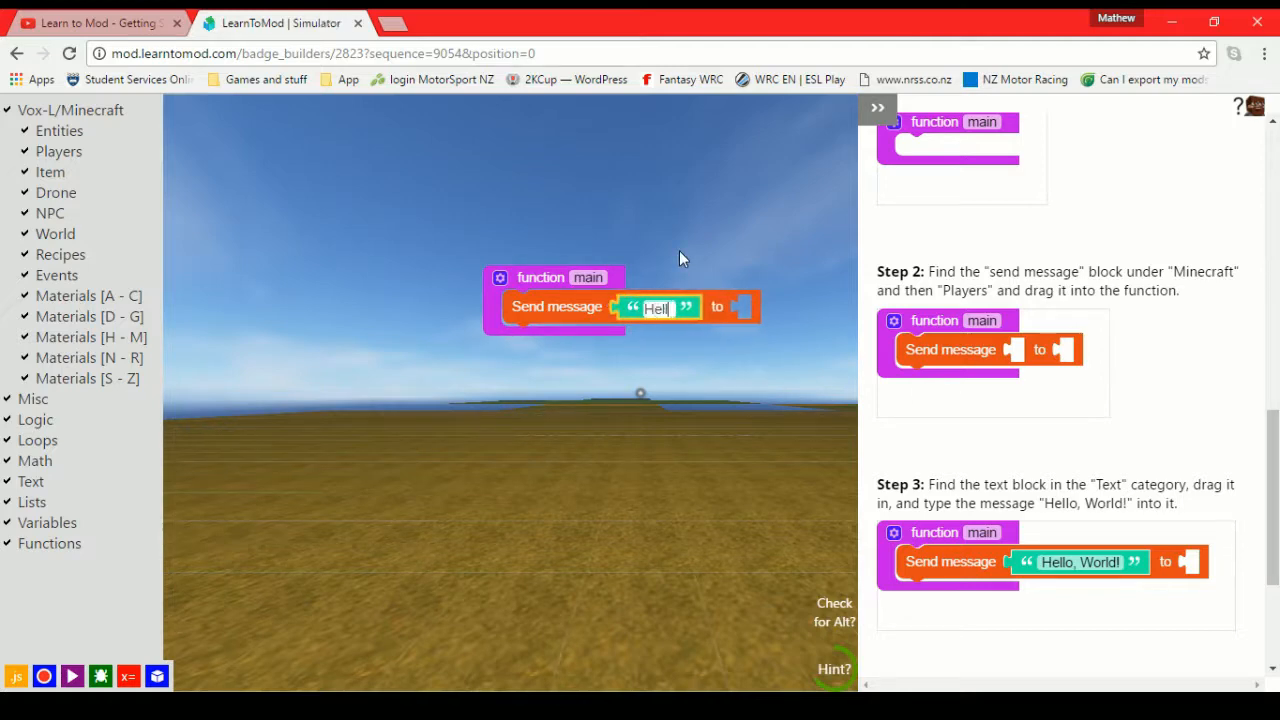
type("o, W")
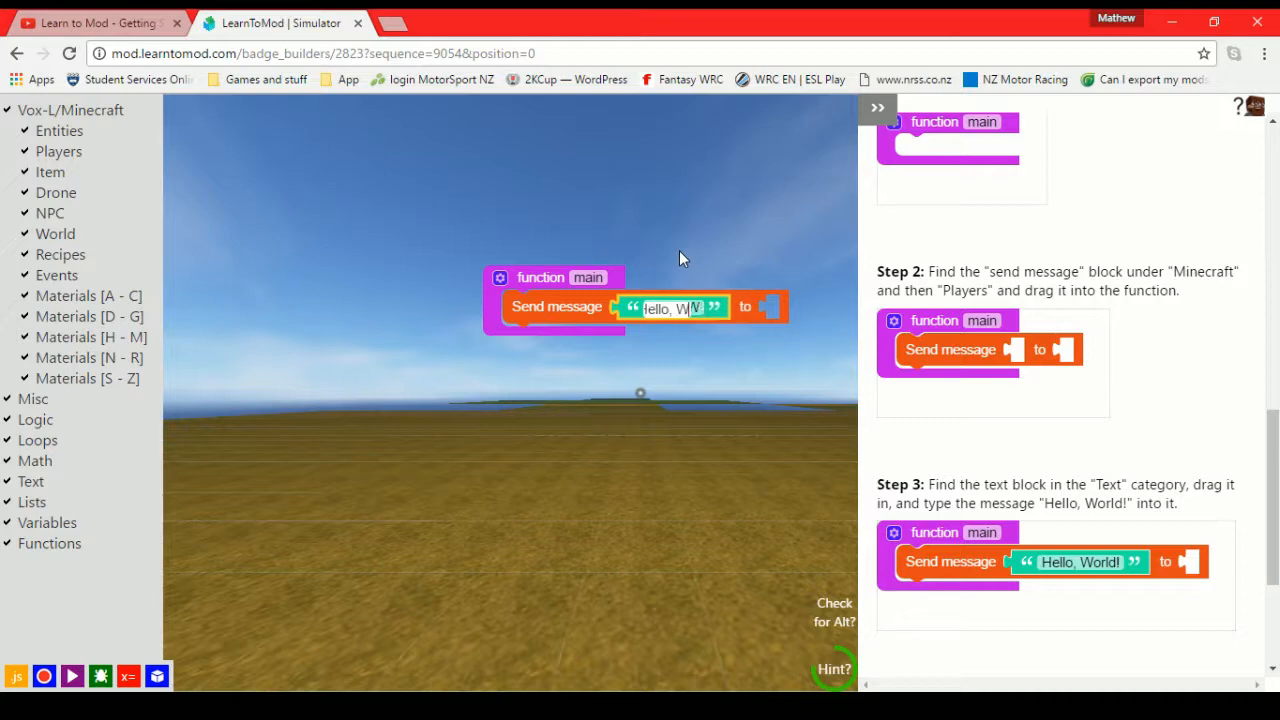
type("orld")
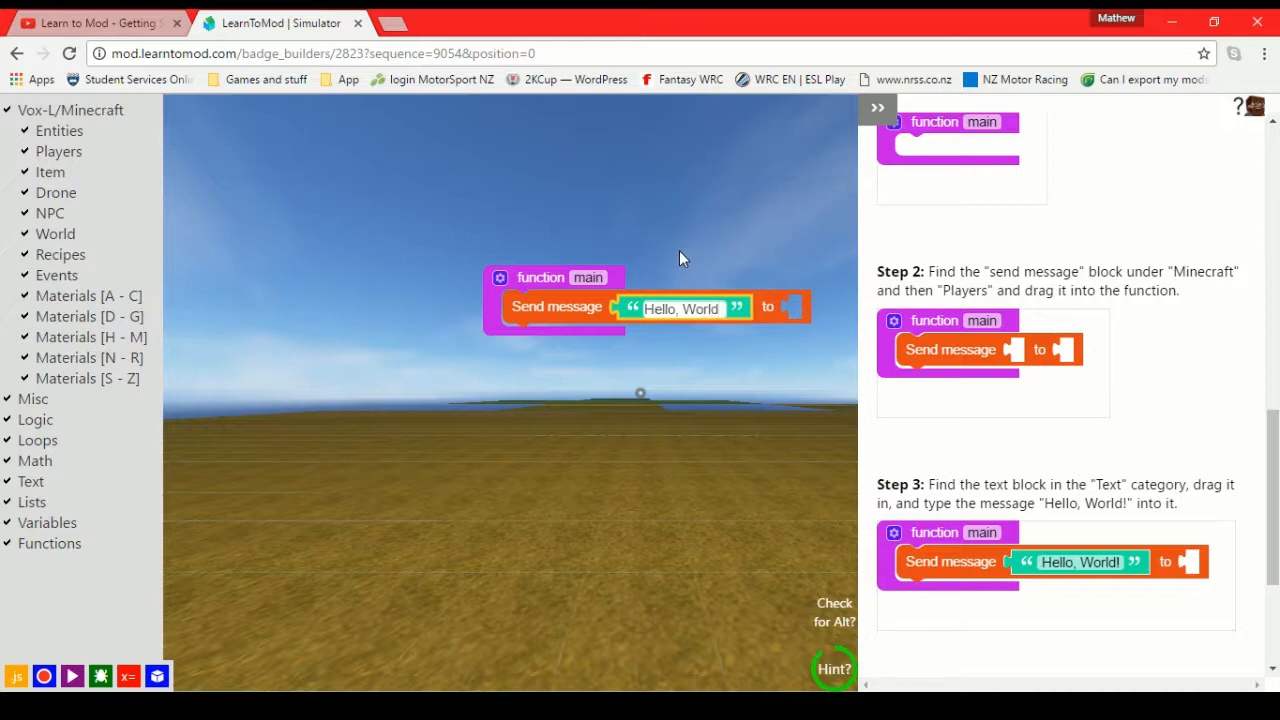
type("!")
left_click(690, 334)
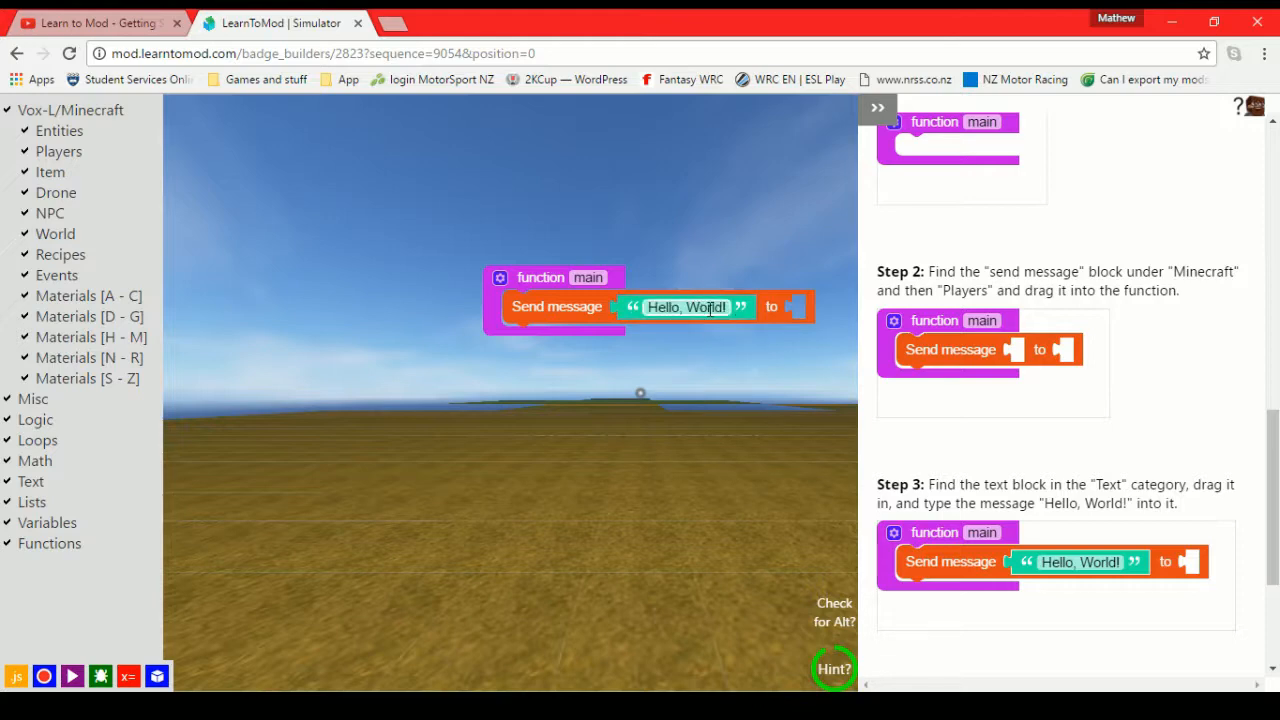
scroll(1258, 609, "down", 3)
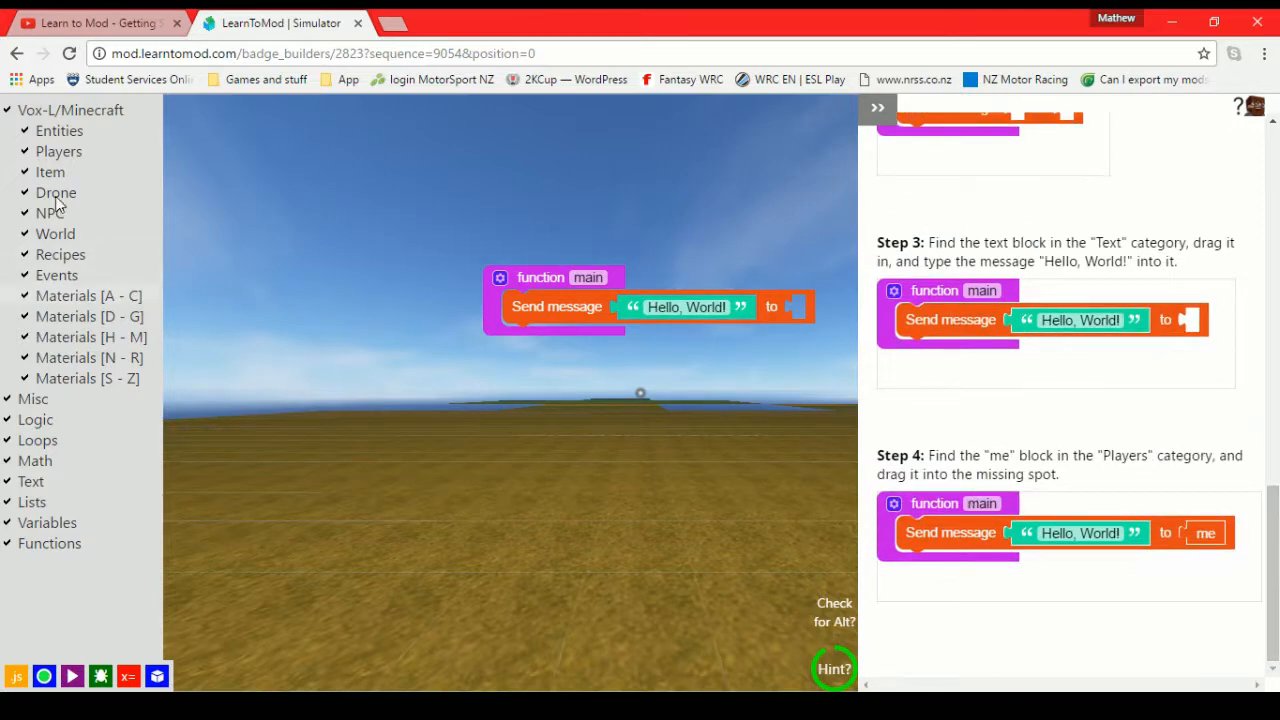
Plug the me block in as the recipient of the Hello, World! message
left_click(58, 151)
mouse_move(197, 117)
left_mouse_down()
mouse_move(617, 356)
mouse_move(800, 315)
left_mouse_up()
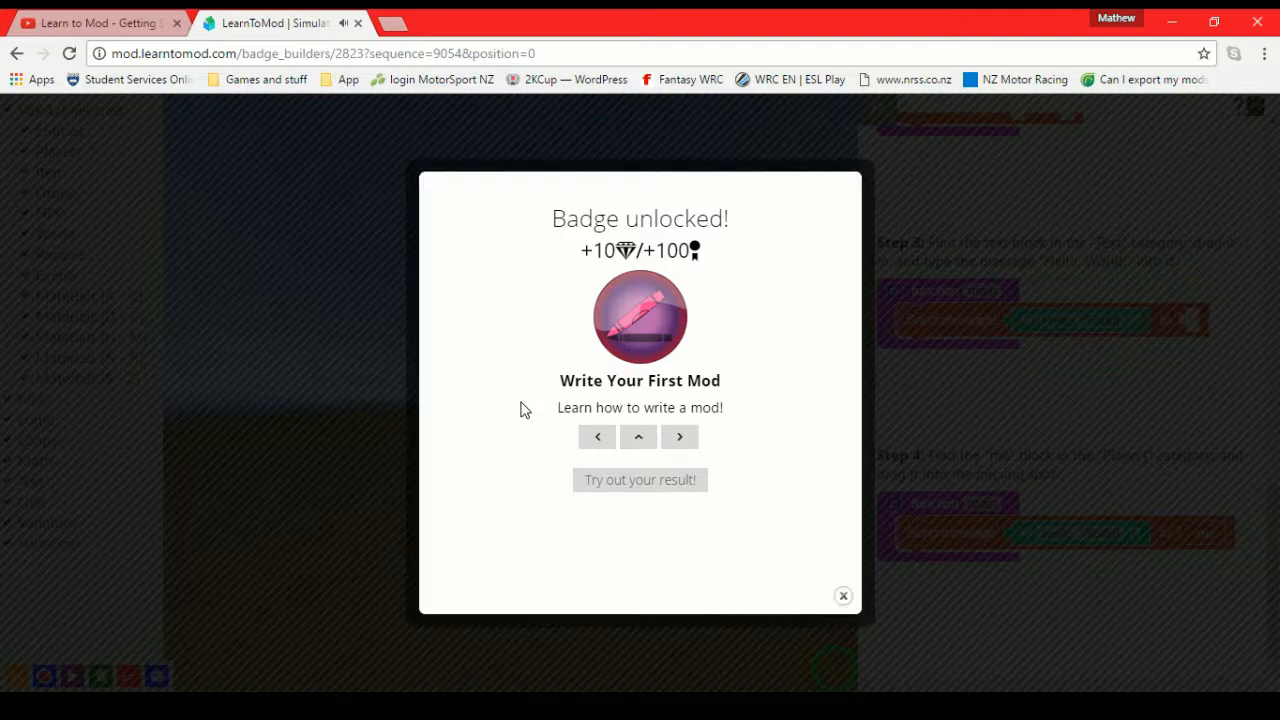
Run the Hello, World! mod in the Vox-L simulator world, then reload the simulator page
left_click(613, 487)
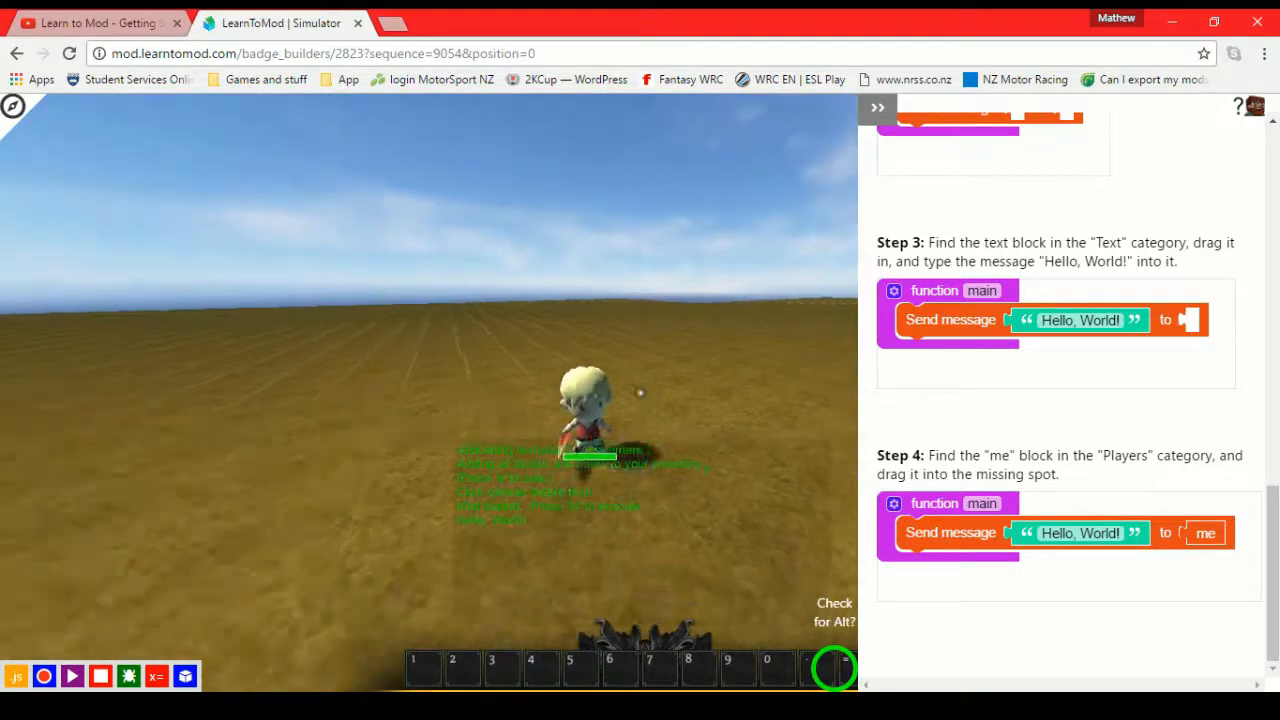
key("Escape")
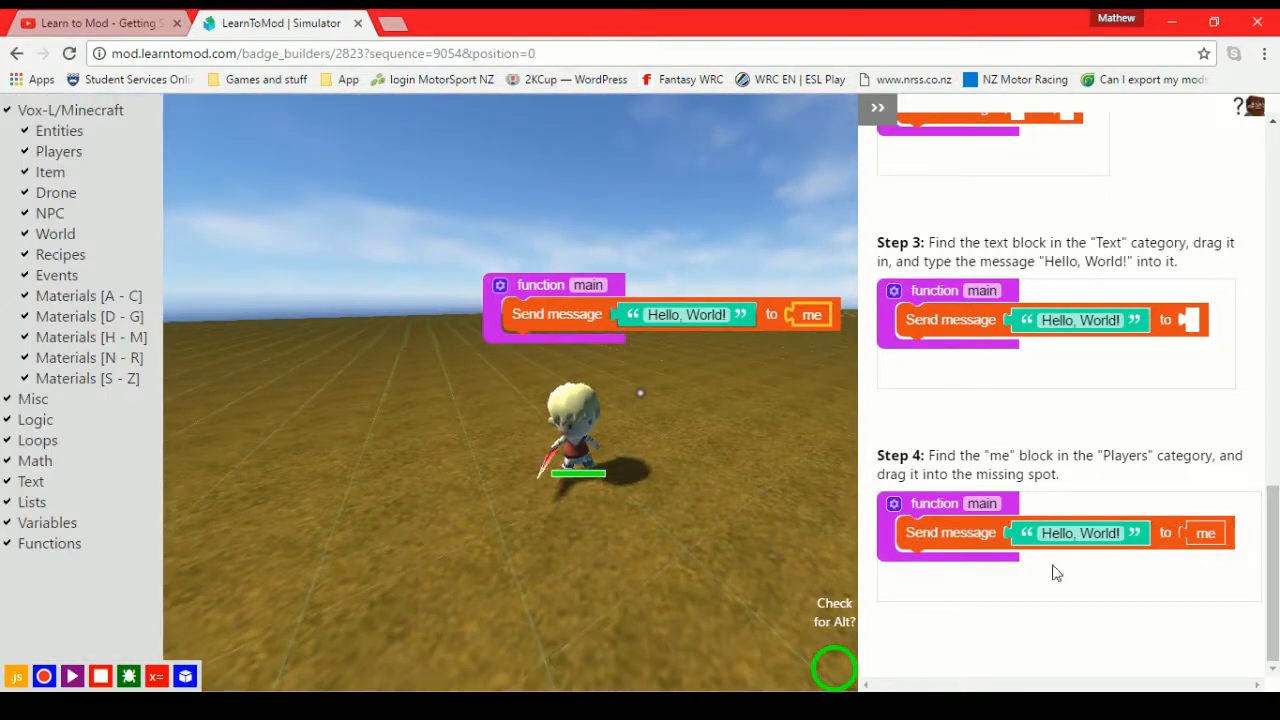
left_click(73, 677)
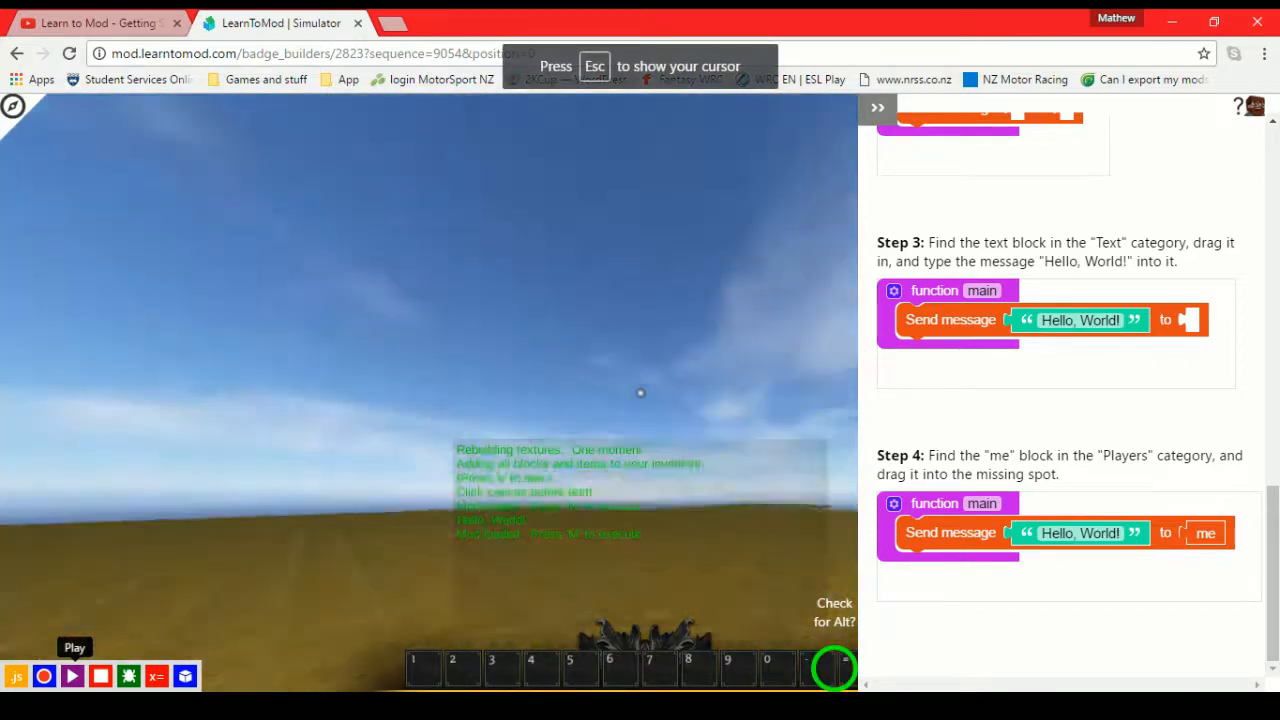
key("Escape")
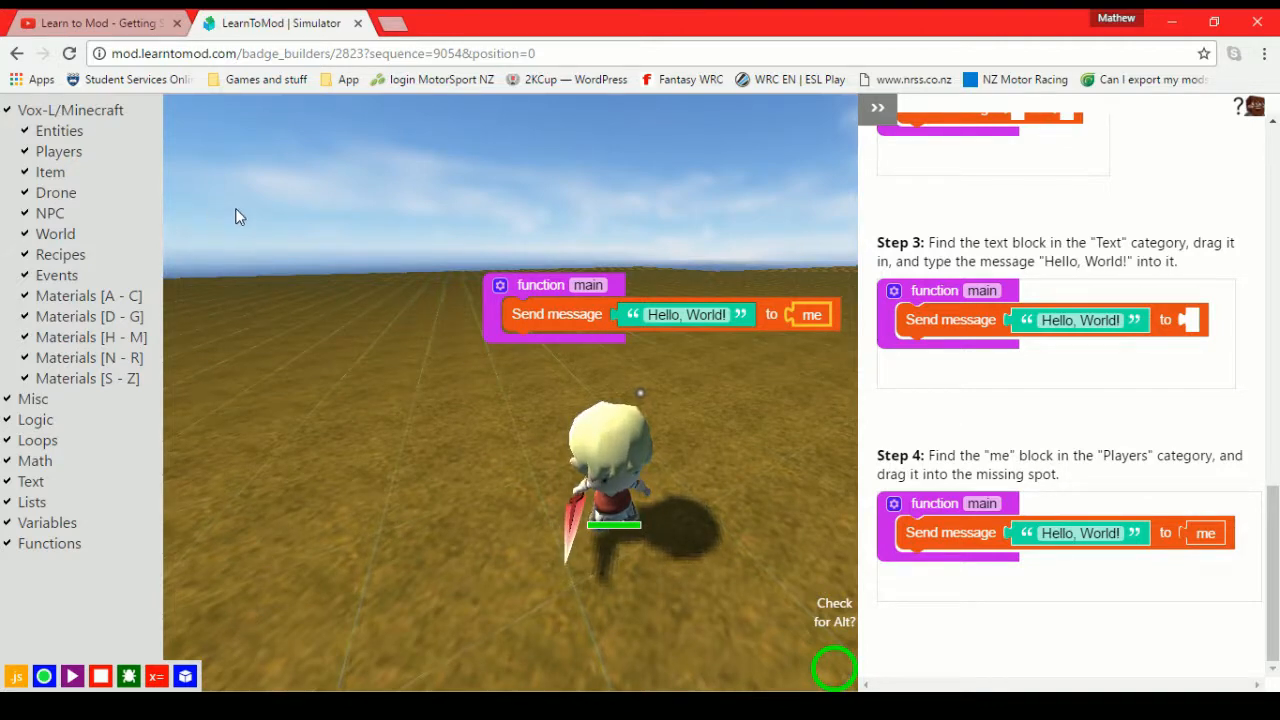
key("F5")
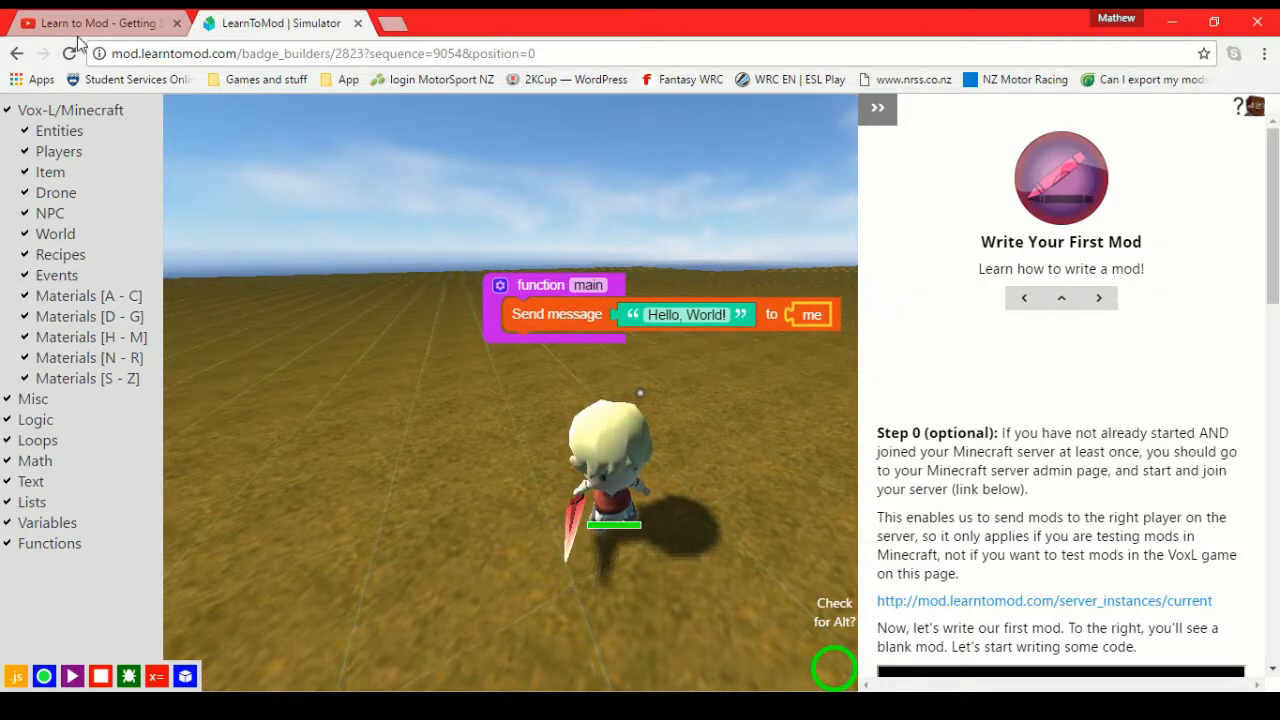
Return to the dashboard home page and show the account's MC Server Info details
left_click(16, 53)
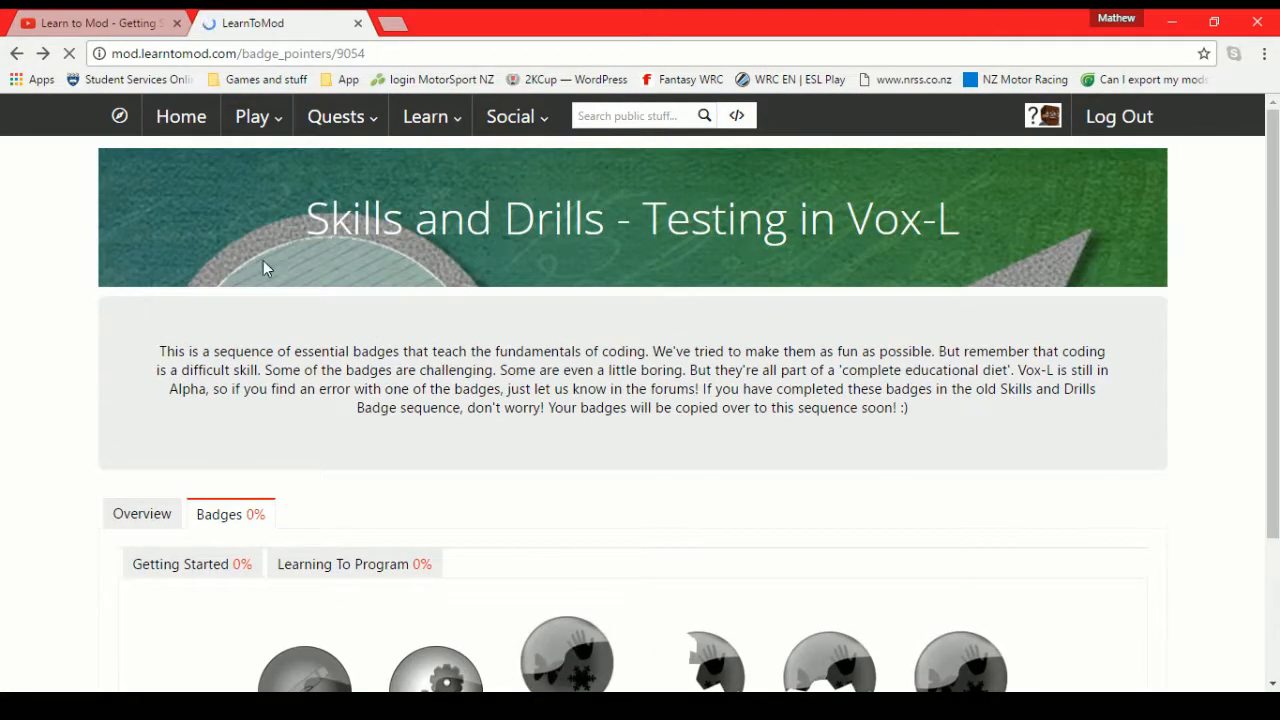
left_click(190, 122)
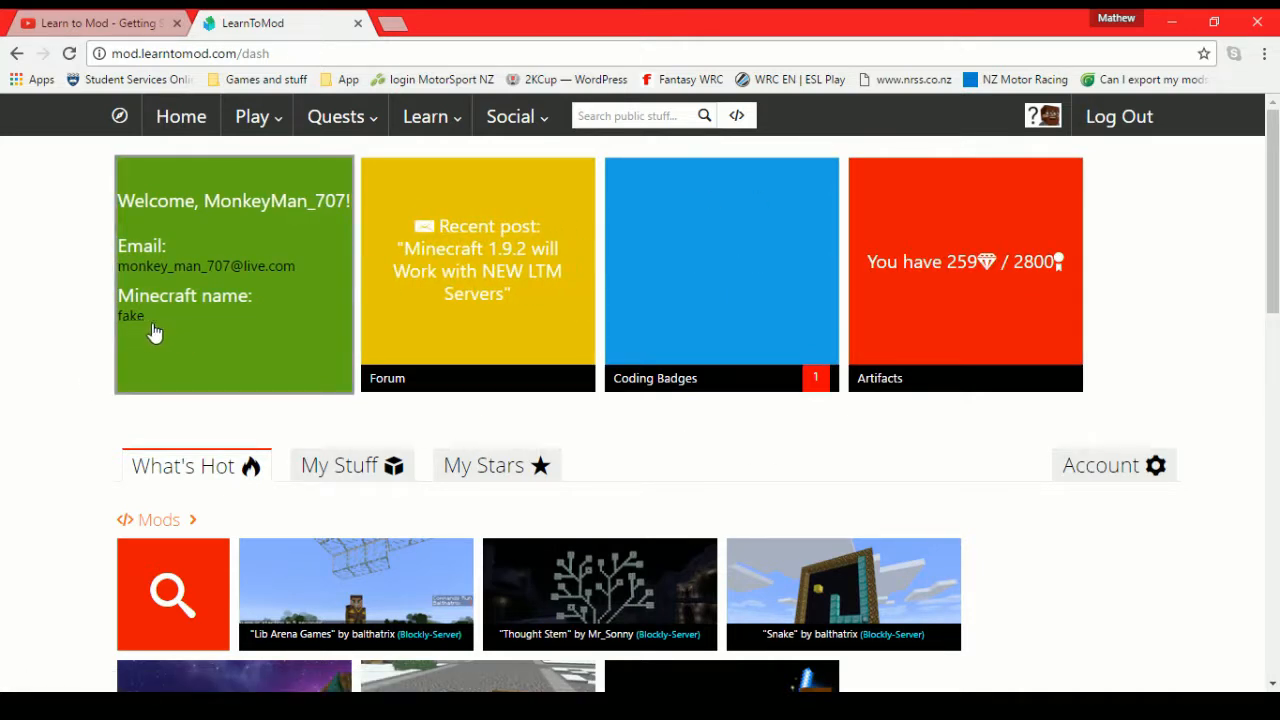
left_click(1084, 470)
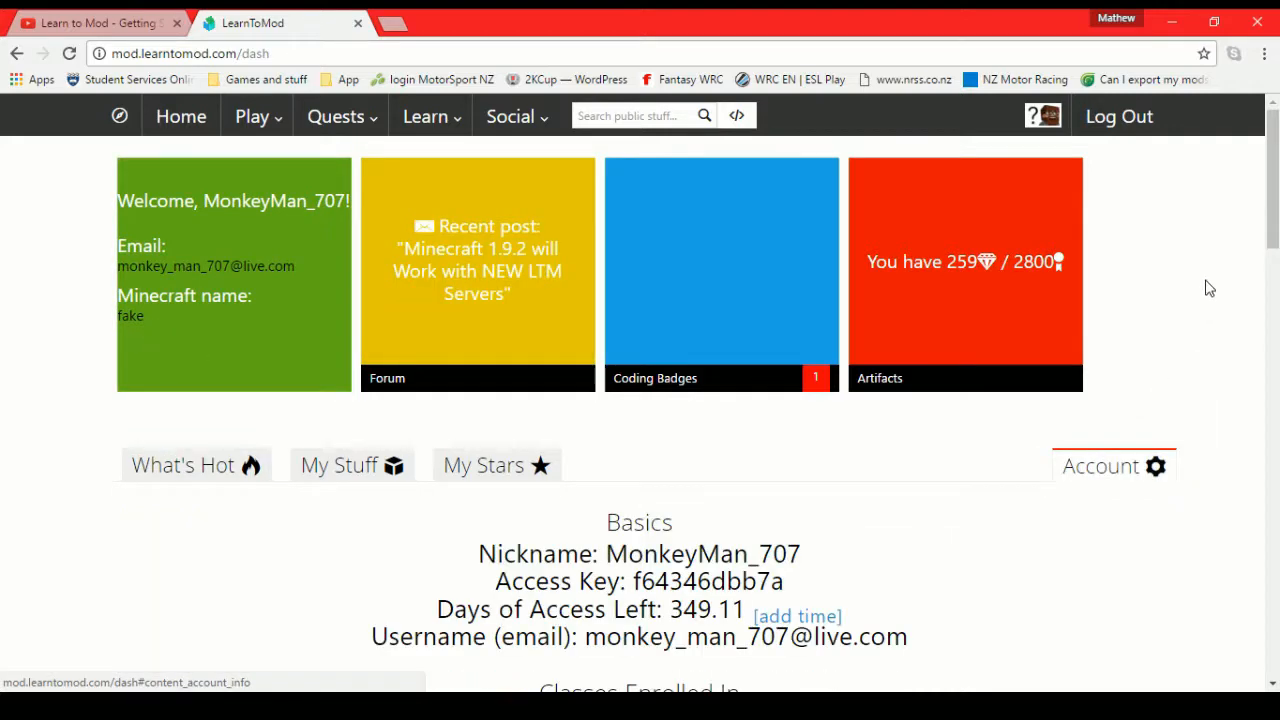
left_click_drag(1272, 150, 1272, 315)
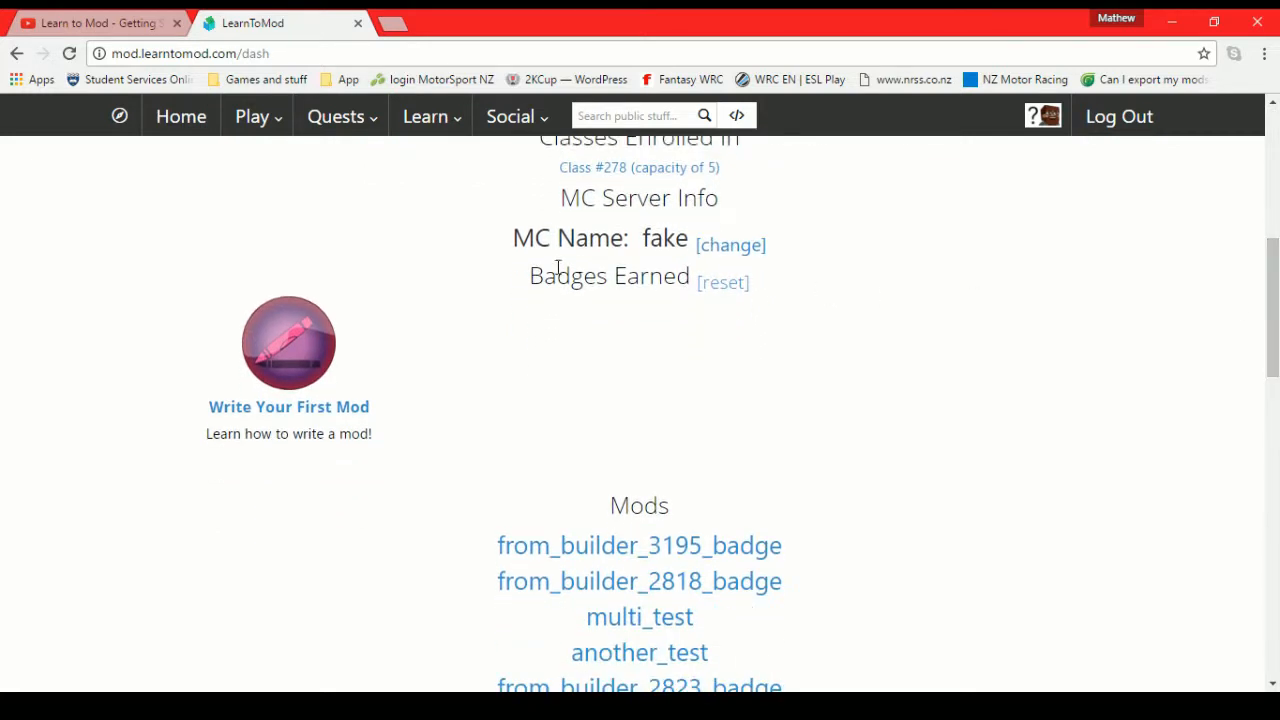
left_click_drag(534, 240, 714, 250)
Change the account's Minecraft name to Monkeyman_707 via the MC Name prompt
left_click(734, 248)
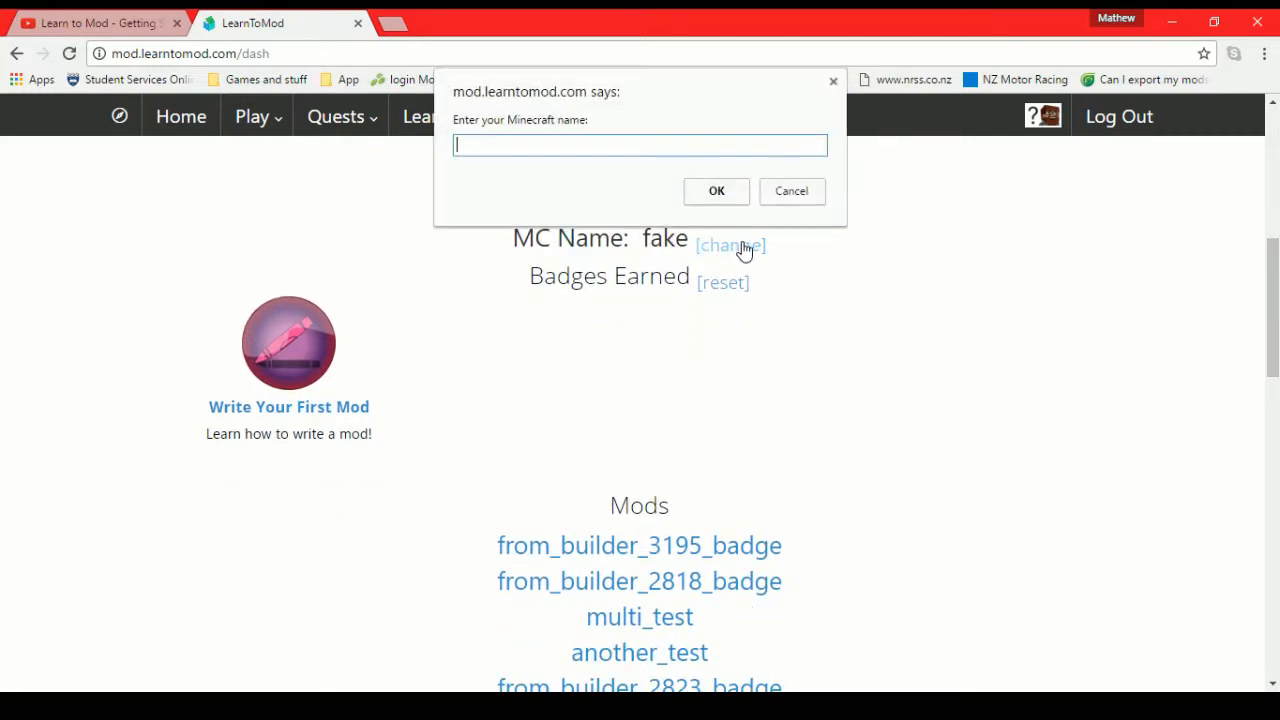
type("monkeyman")
type("_707")
left_click(716, 191)
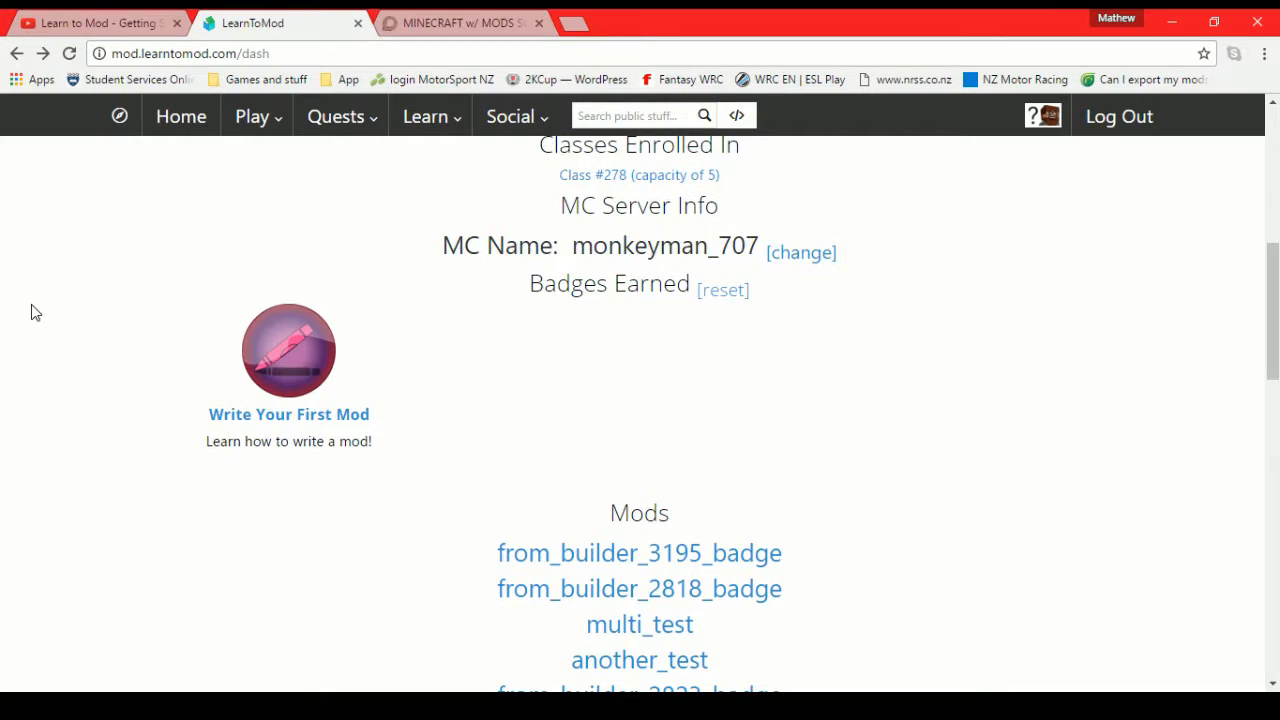
left_click(795, 258)
type("Monkeyman_")
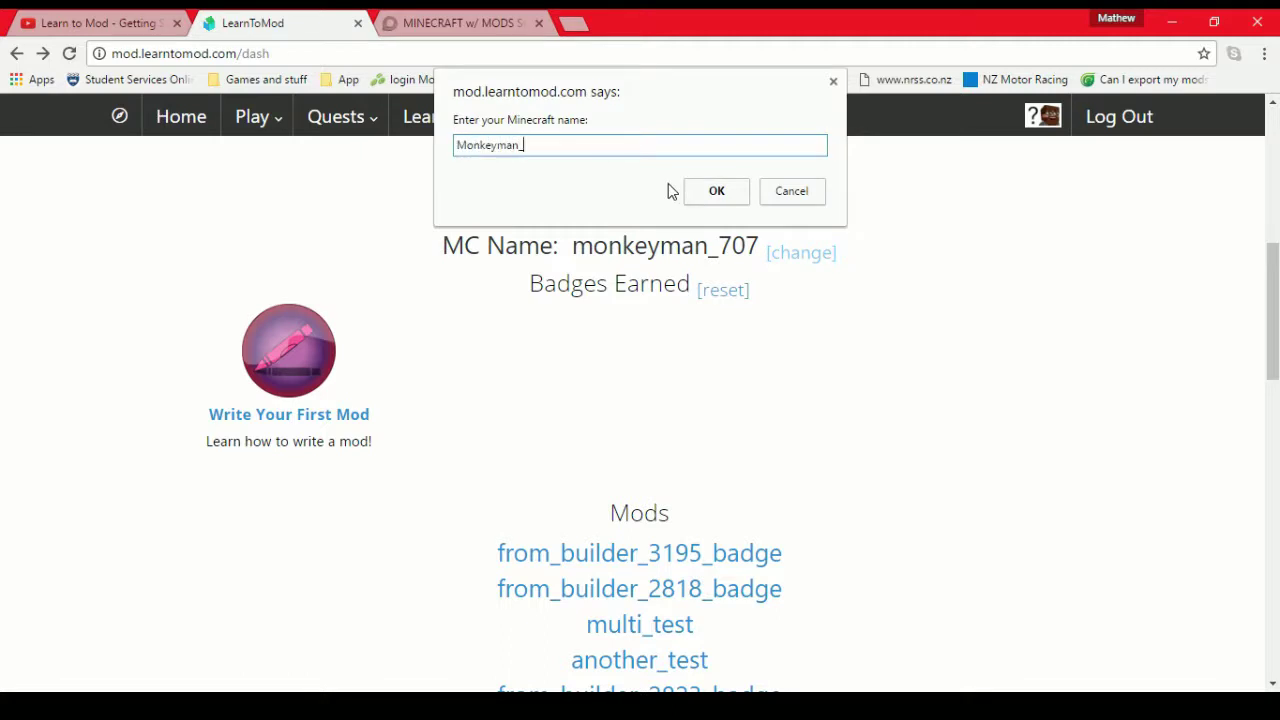
type("707")
left_click(717, 191)
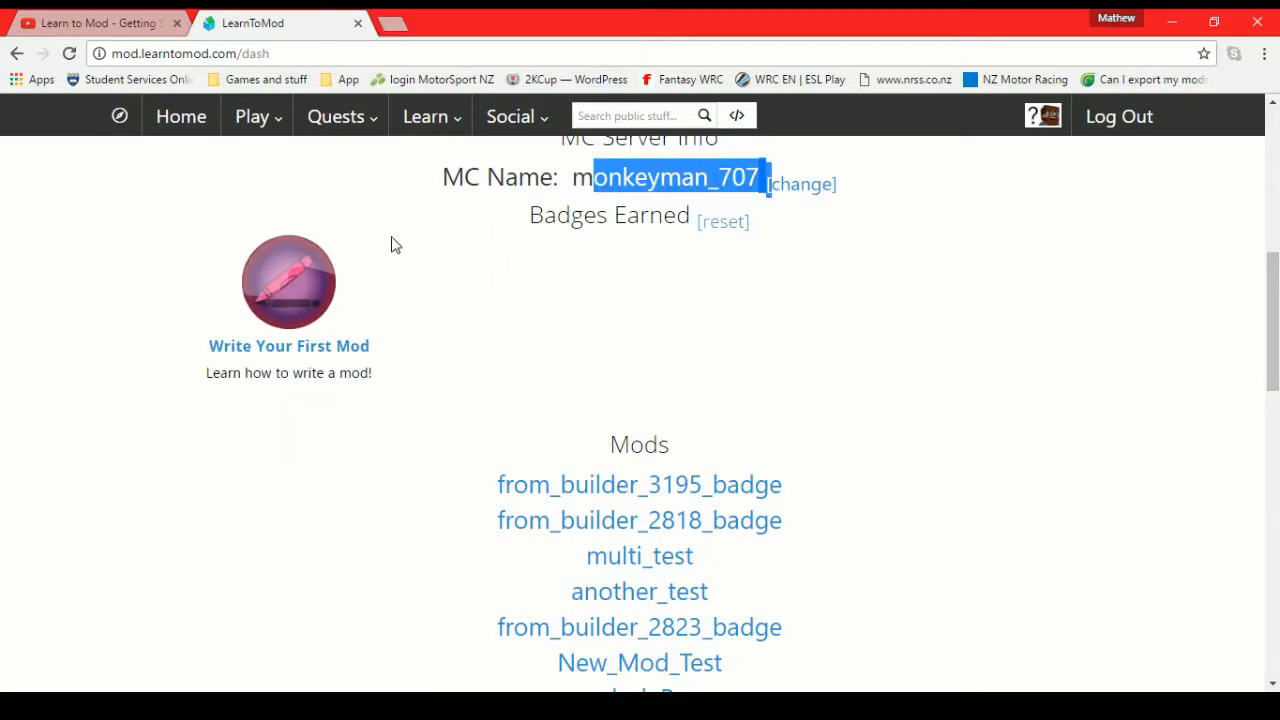
Go to Play > My Server and start the Minecraft server
left_click(258, 120)
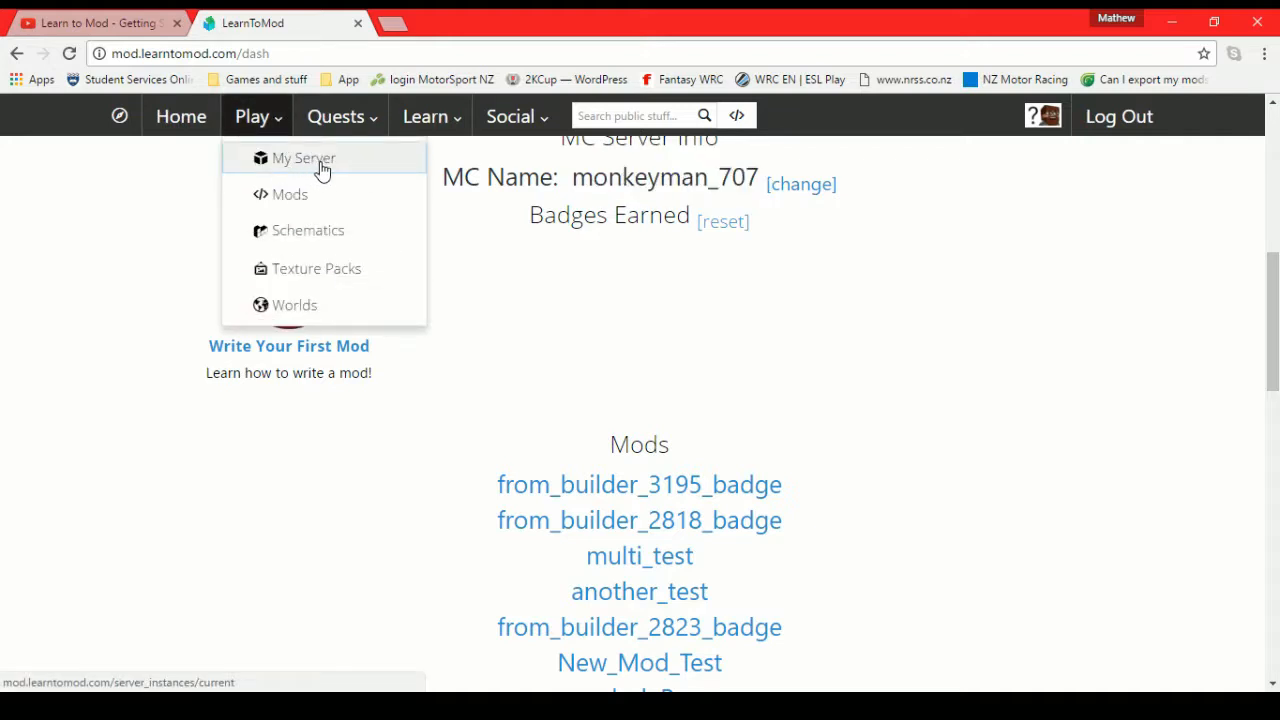
left_click(303, 158)
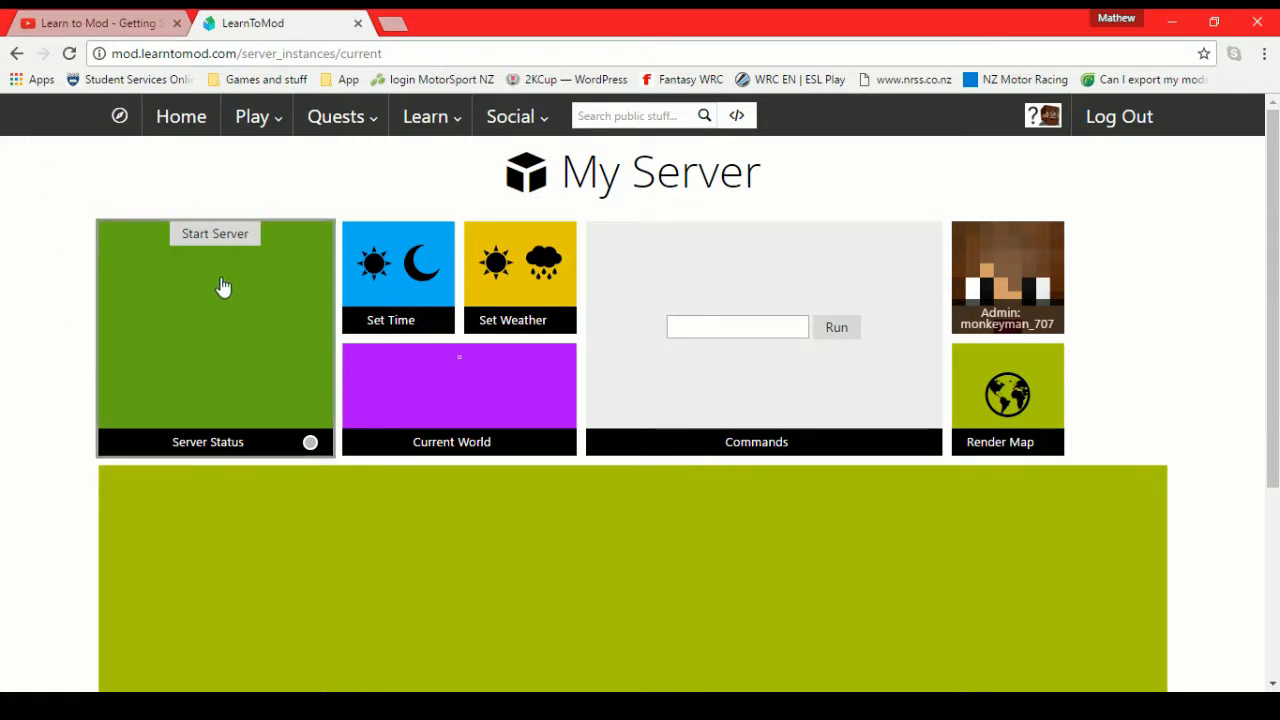
left_click(215, 236)
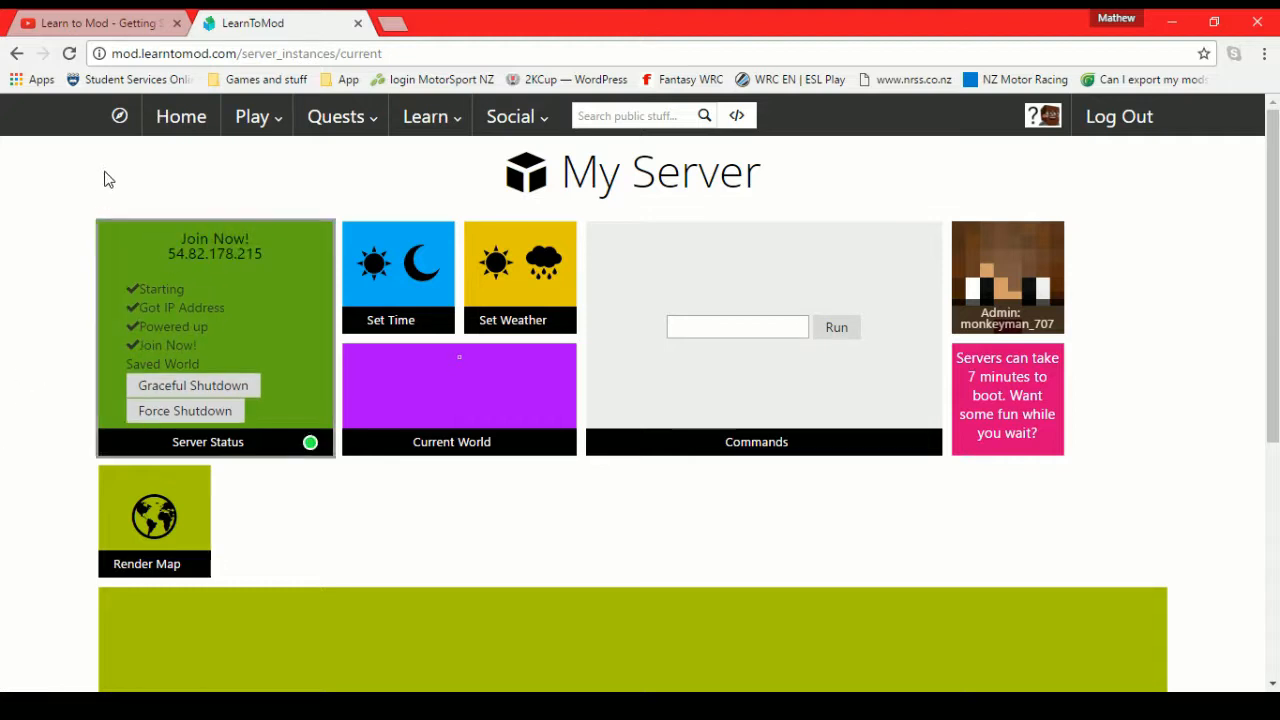
mouse_move(215, 246)
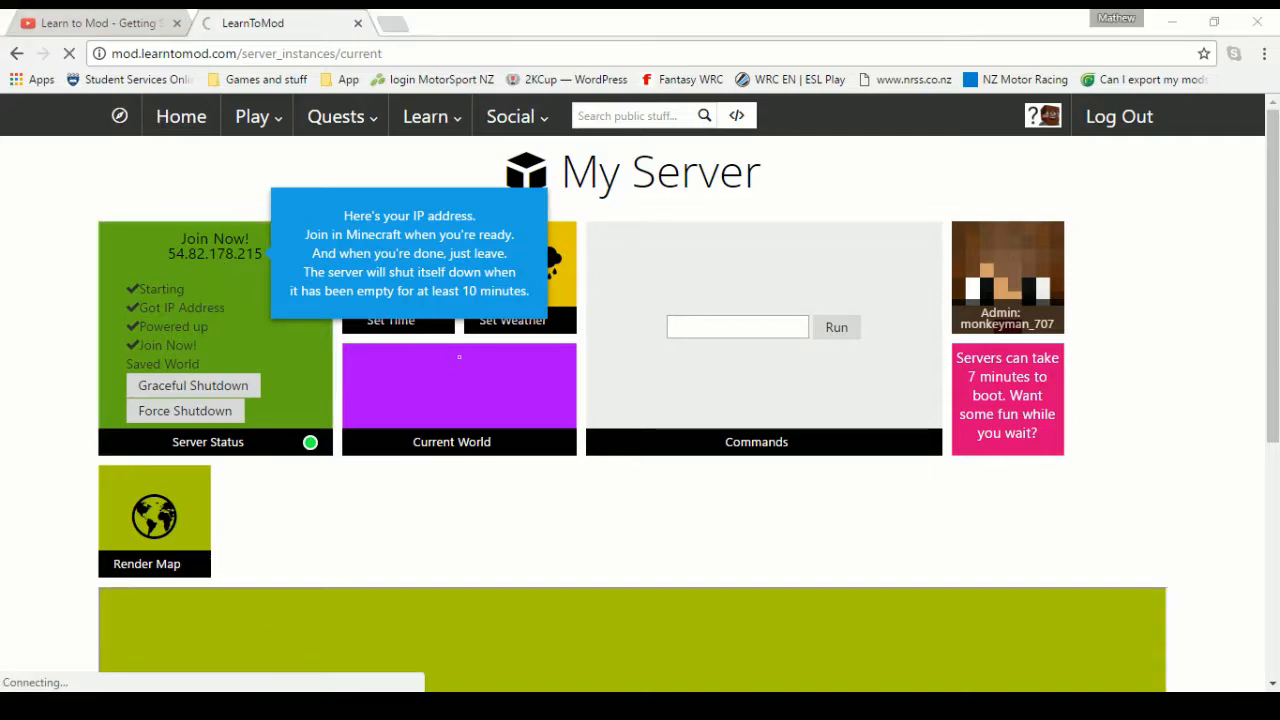
In Minecraft, join the server at 54.82.178.215 through Multiplayer Direct Connect
key("alt+Tab")
left_click_drag(497, 132, 622, 127)
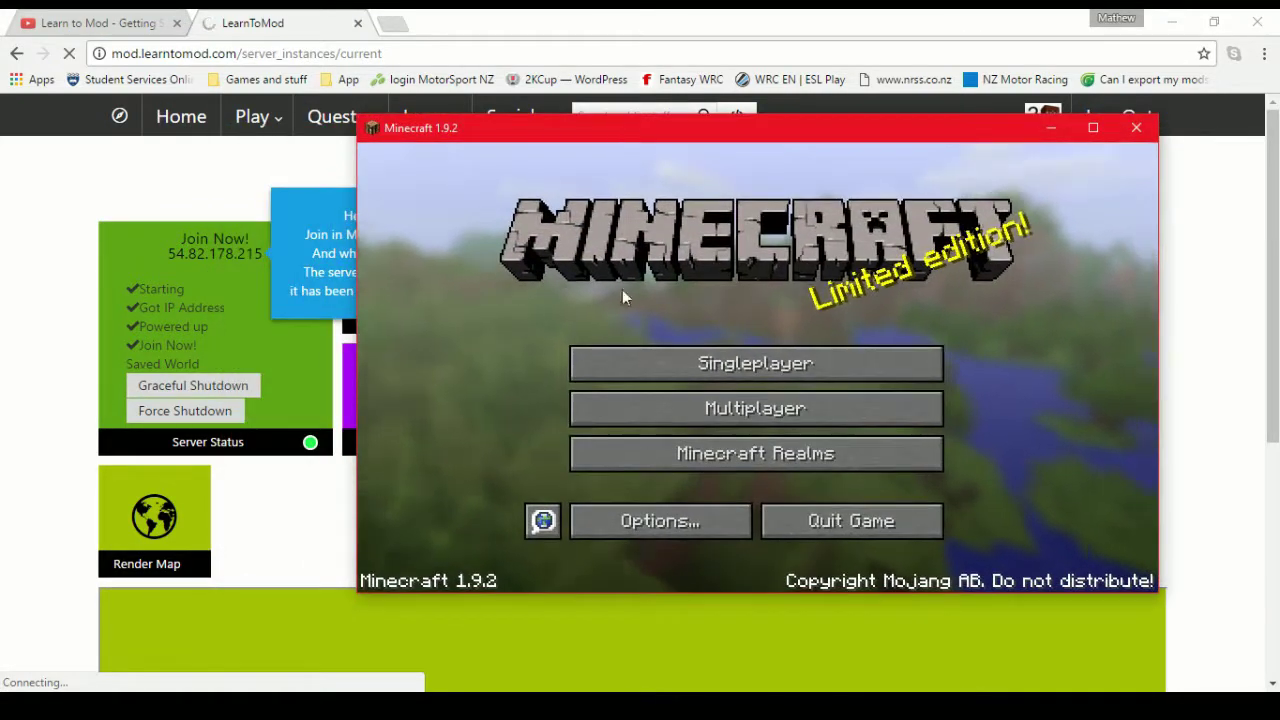
left_click(654, 410)
left_click(716, 517)
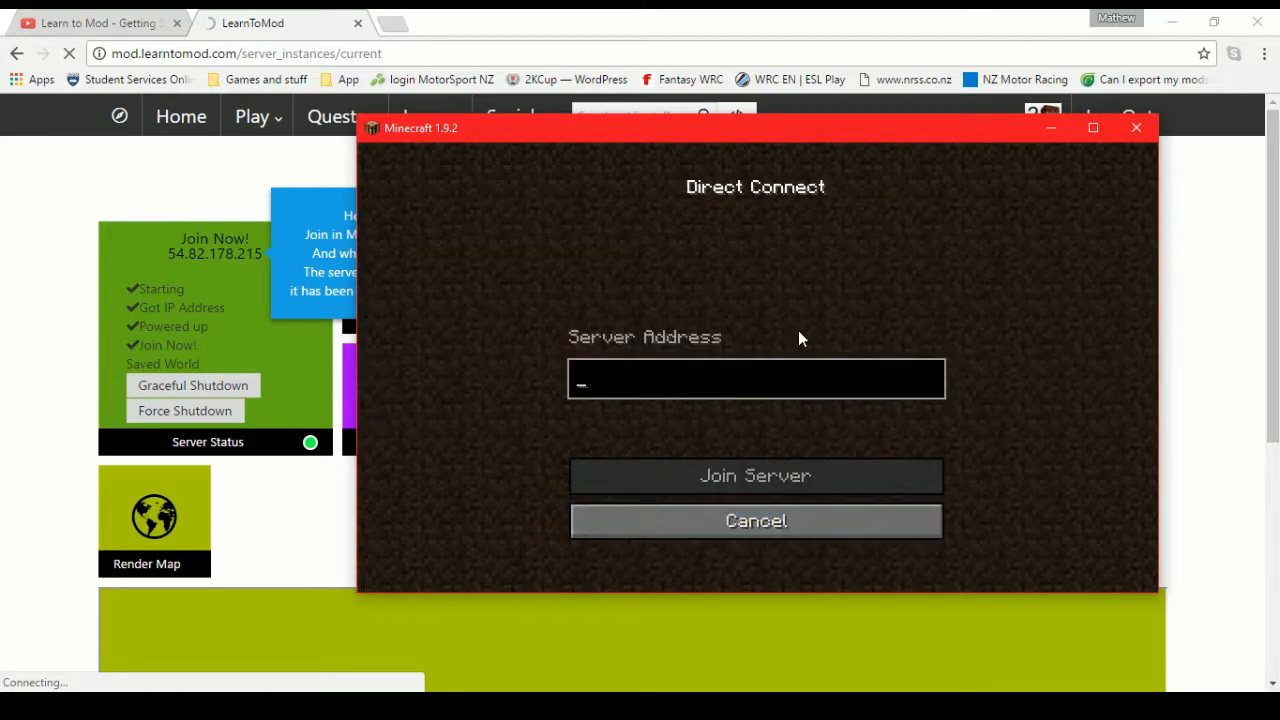
type("54")
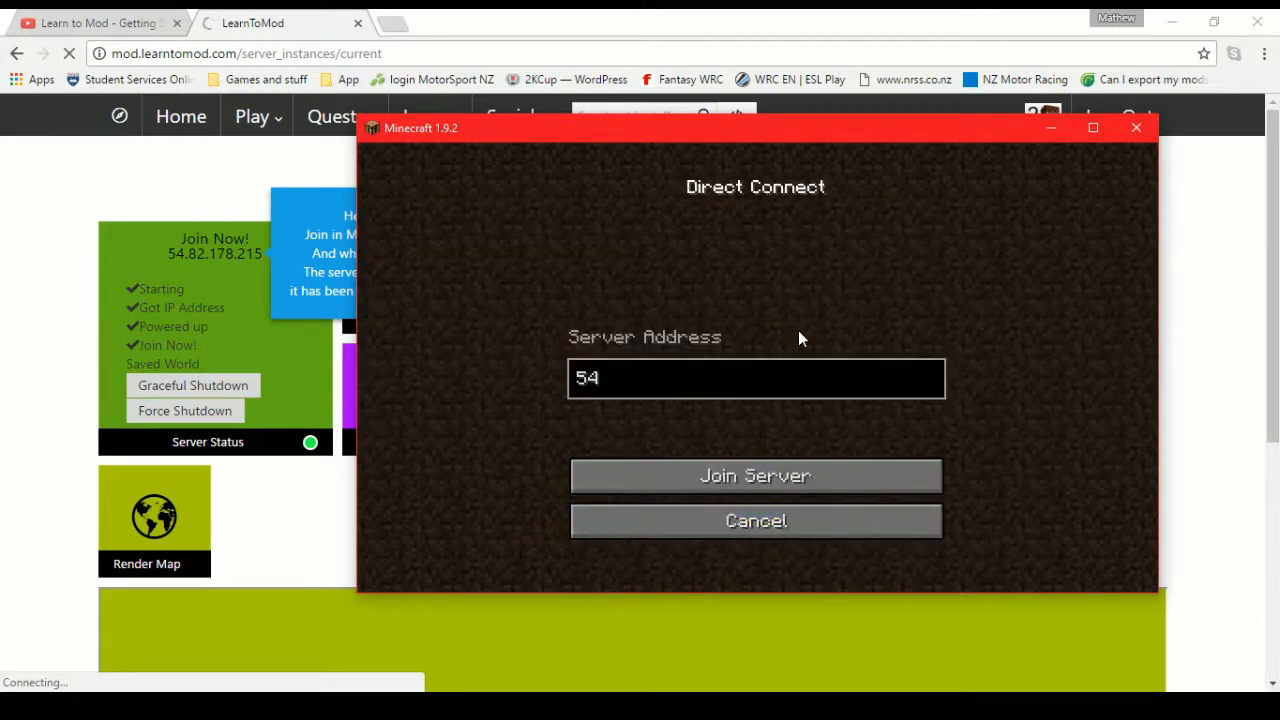
type(".82.178.215")
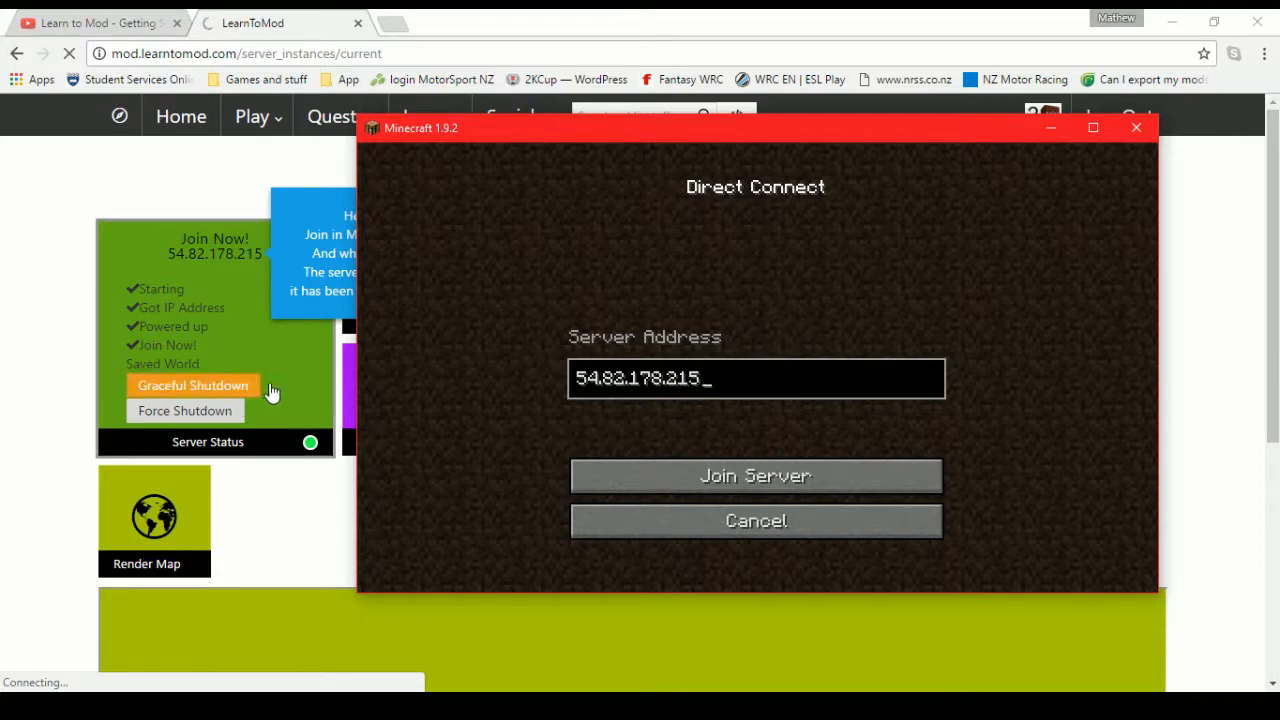
left_click(693, 477)
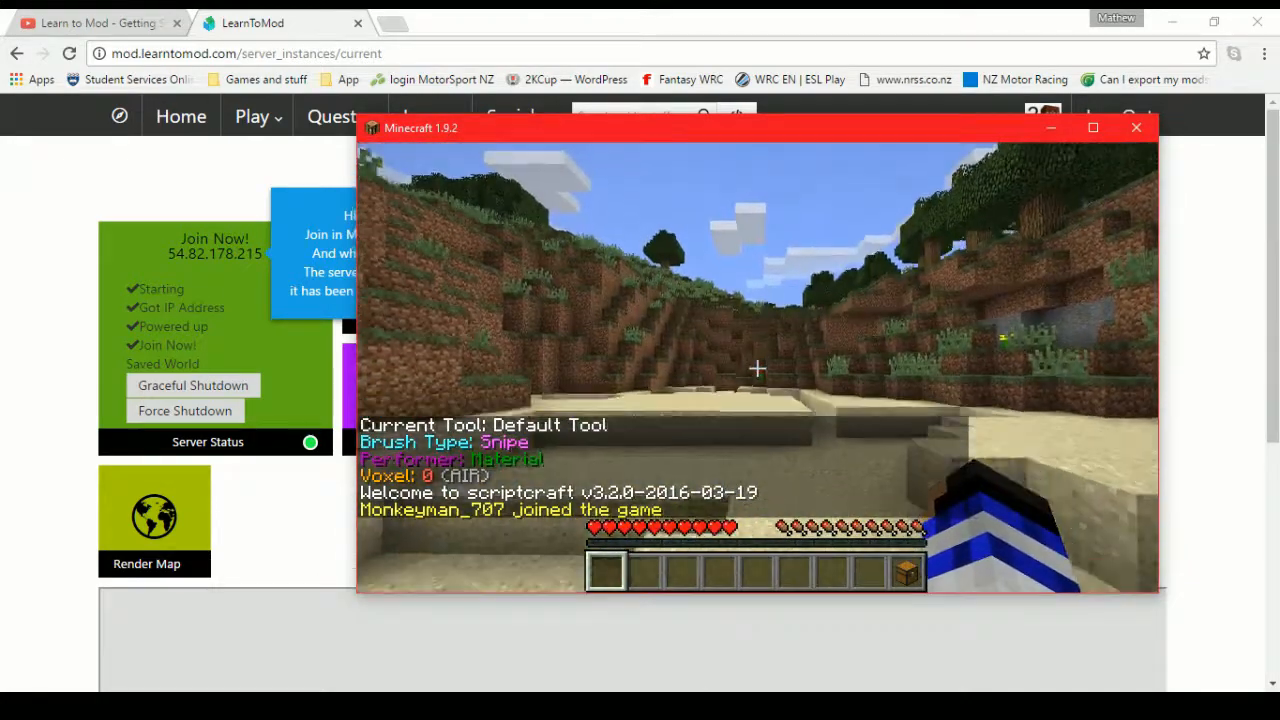
Run /gamemode creative, pause the game and switch back to the browser
key("slash")
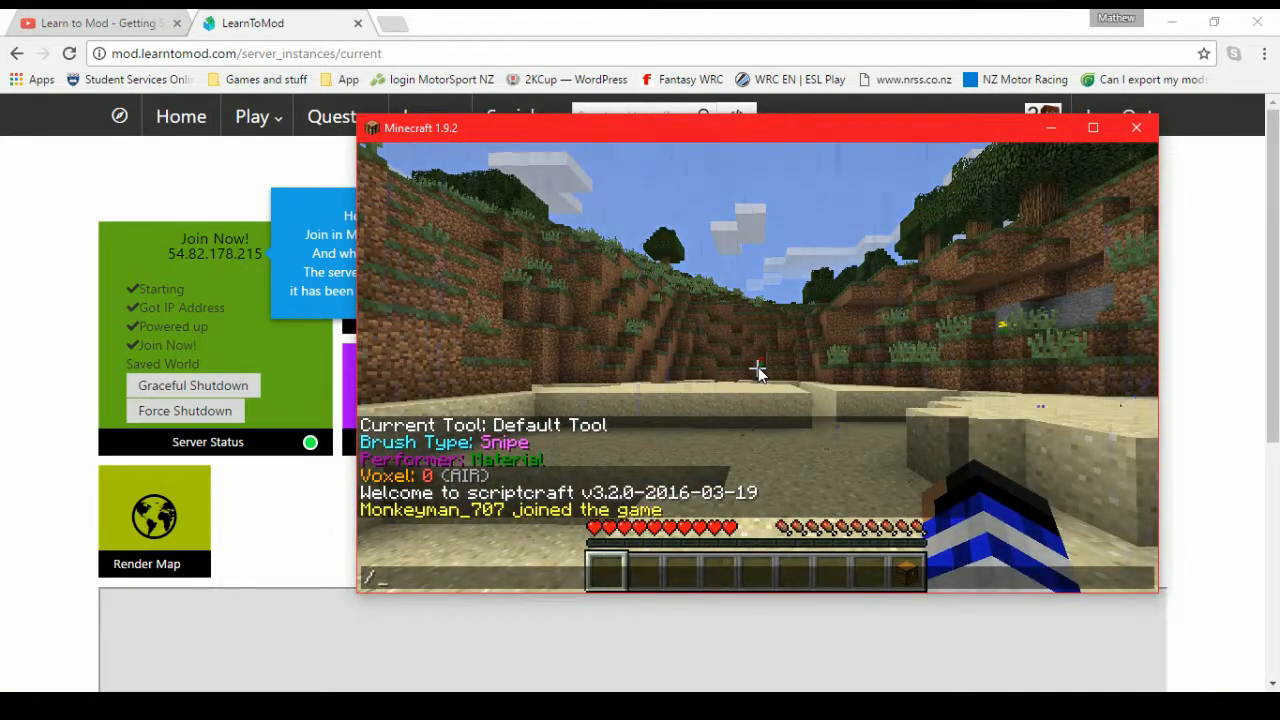
type("gamemode creative")
key("Return")
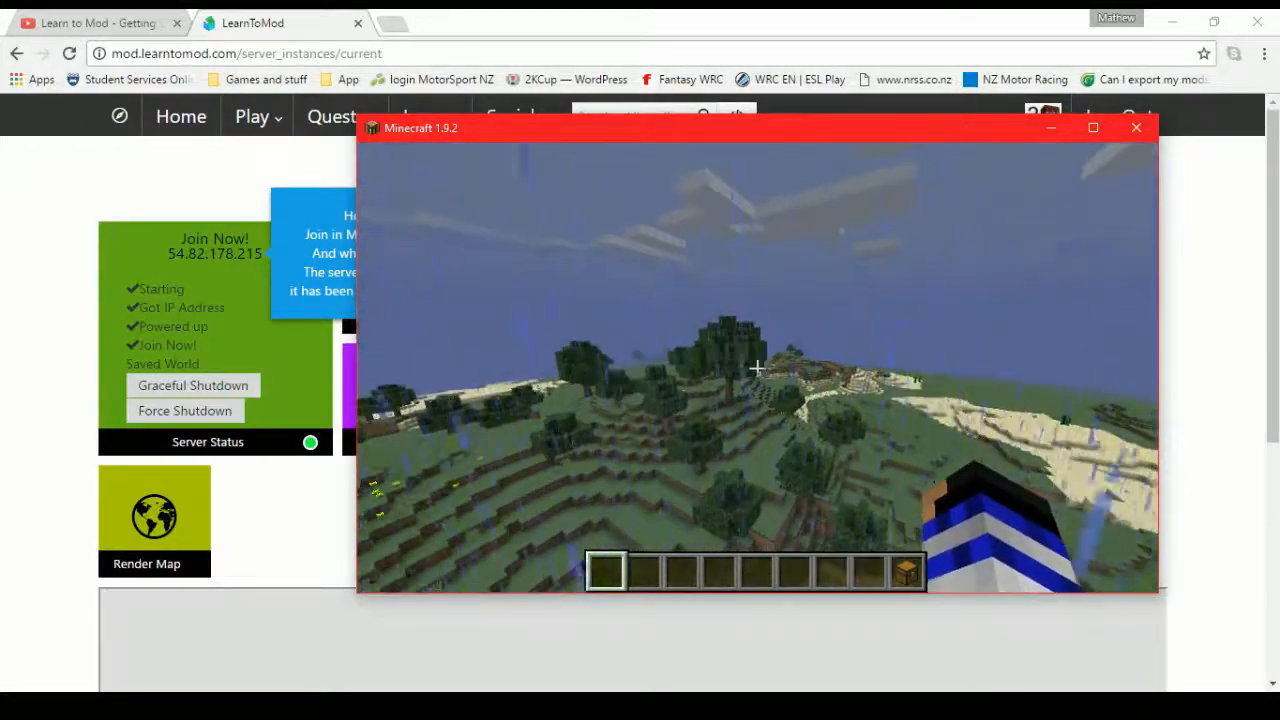
key("Escape")
key("alt+Tab")
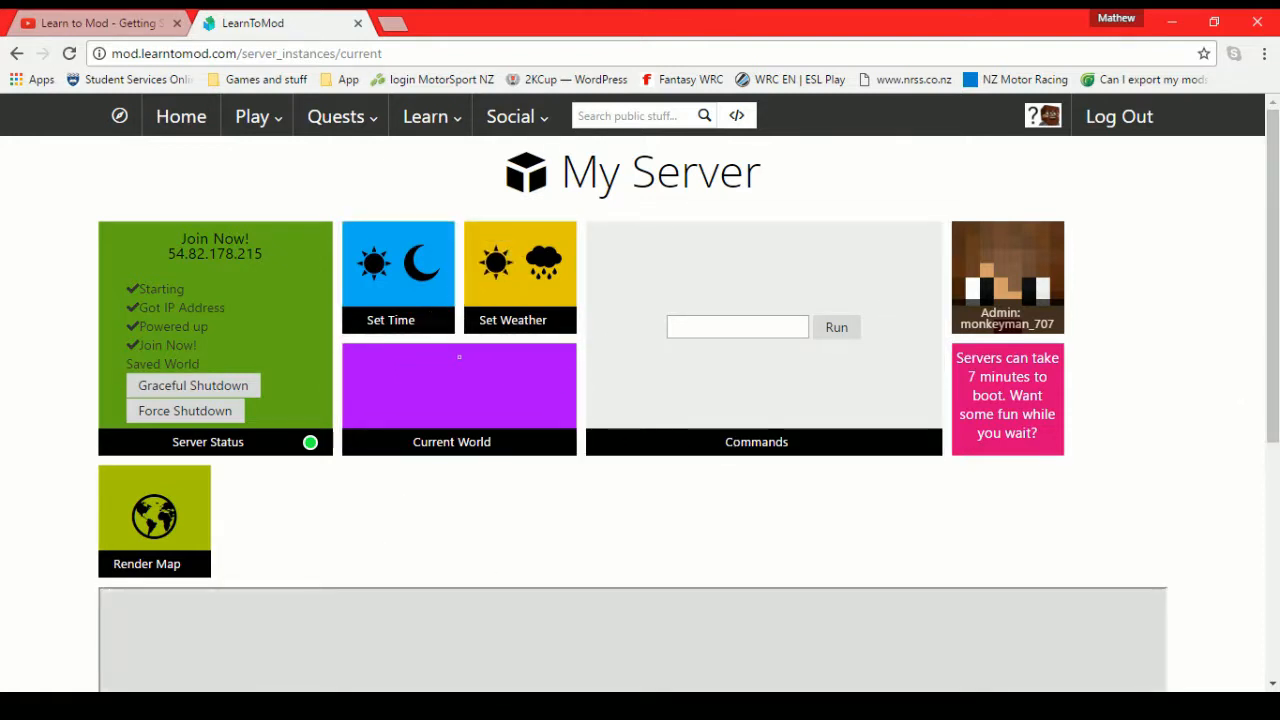
Restore the Minecraft window, resume play and look around the landscape
key("alt+Tab")
left_click(696, 292)
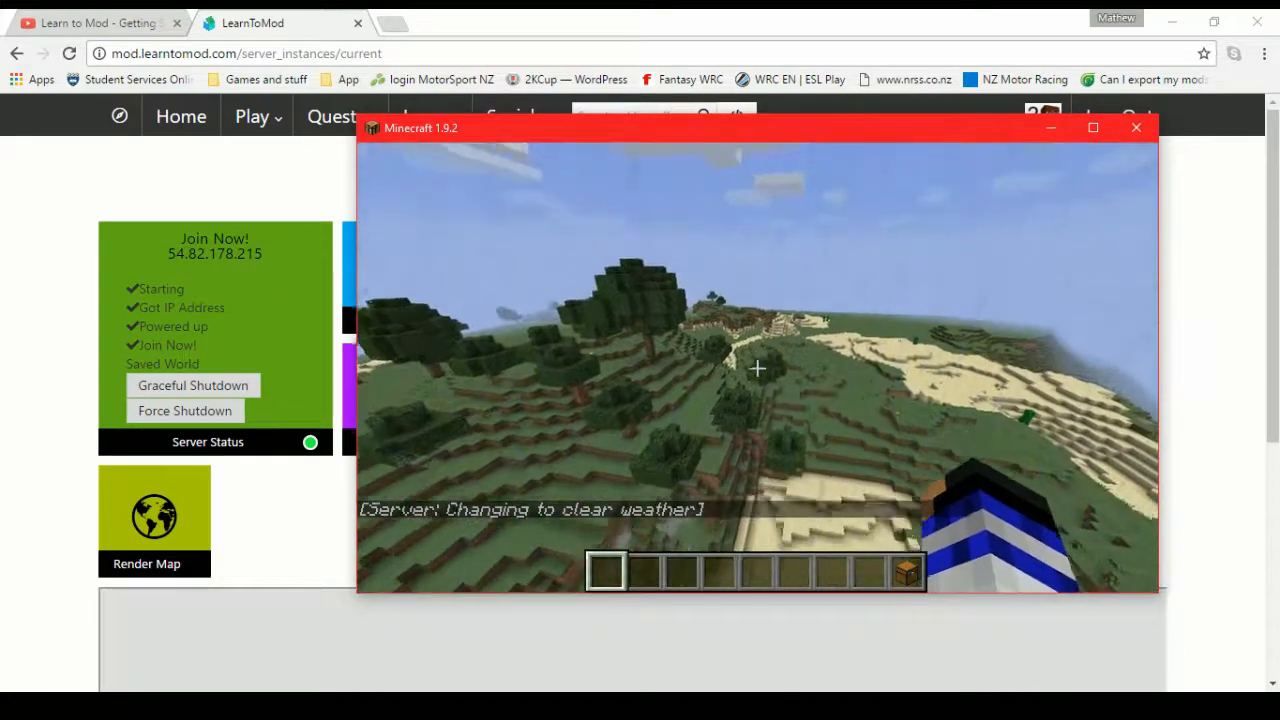
left_click_drag(757, 369, 757, 369)
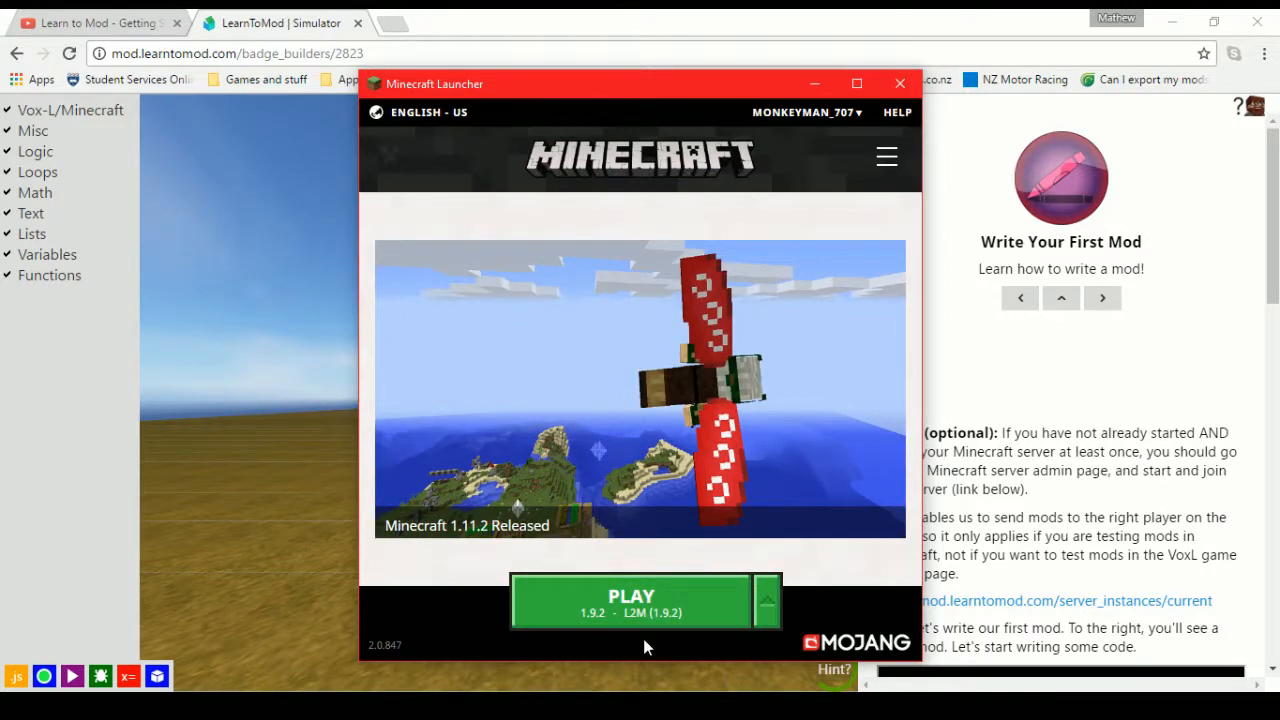
mouse_move(801, 276)
left_click(885, 160)
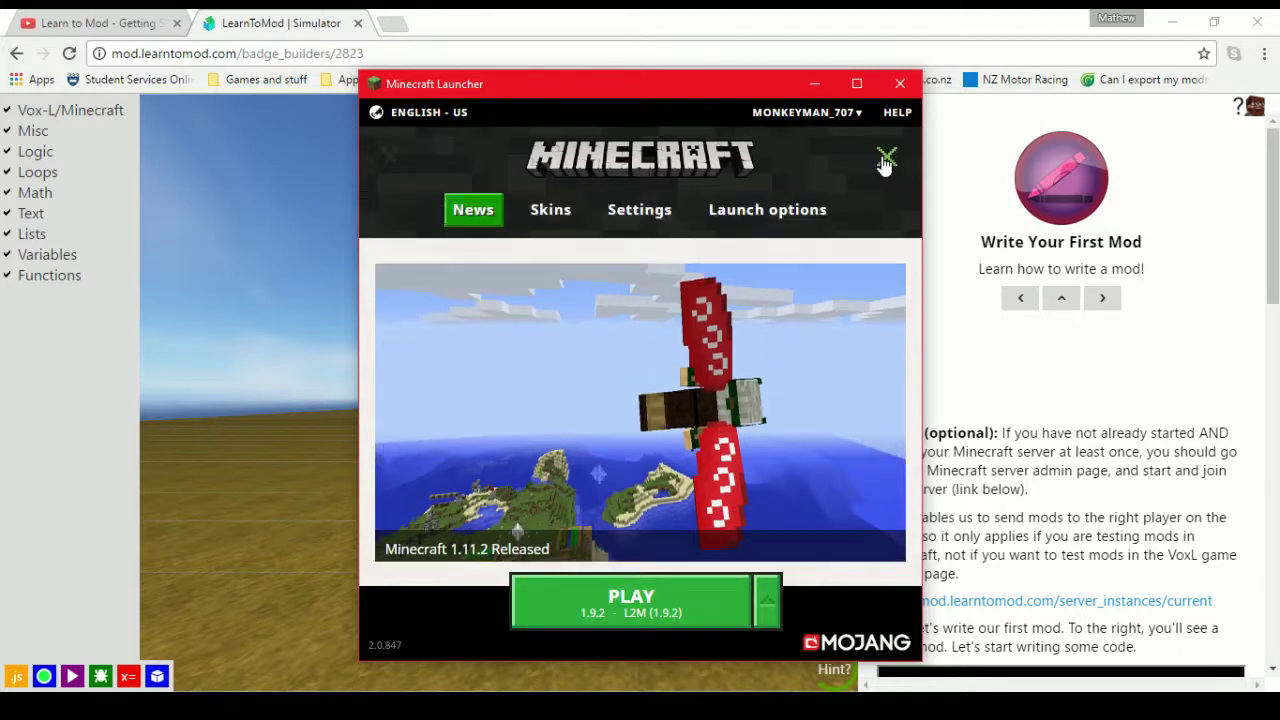
left_click(738, 218)
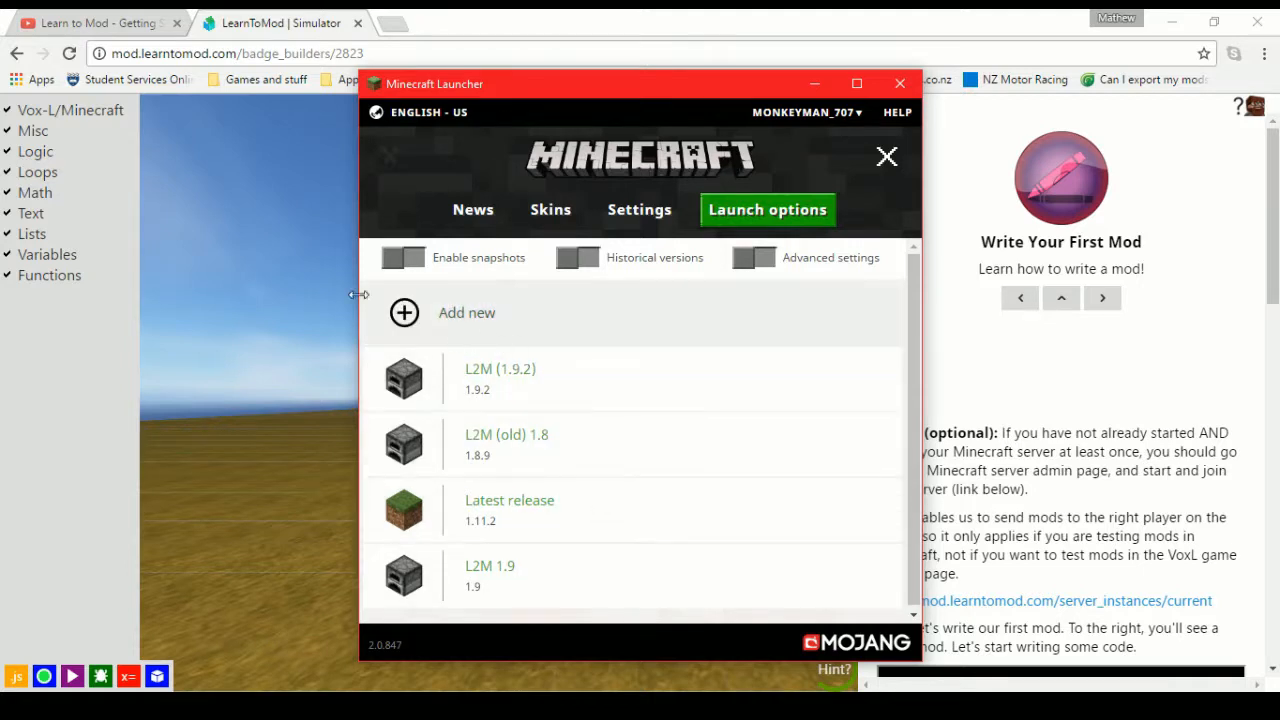
left_click(497, 318)
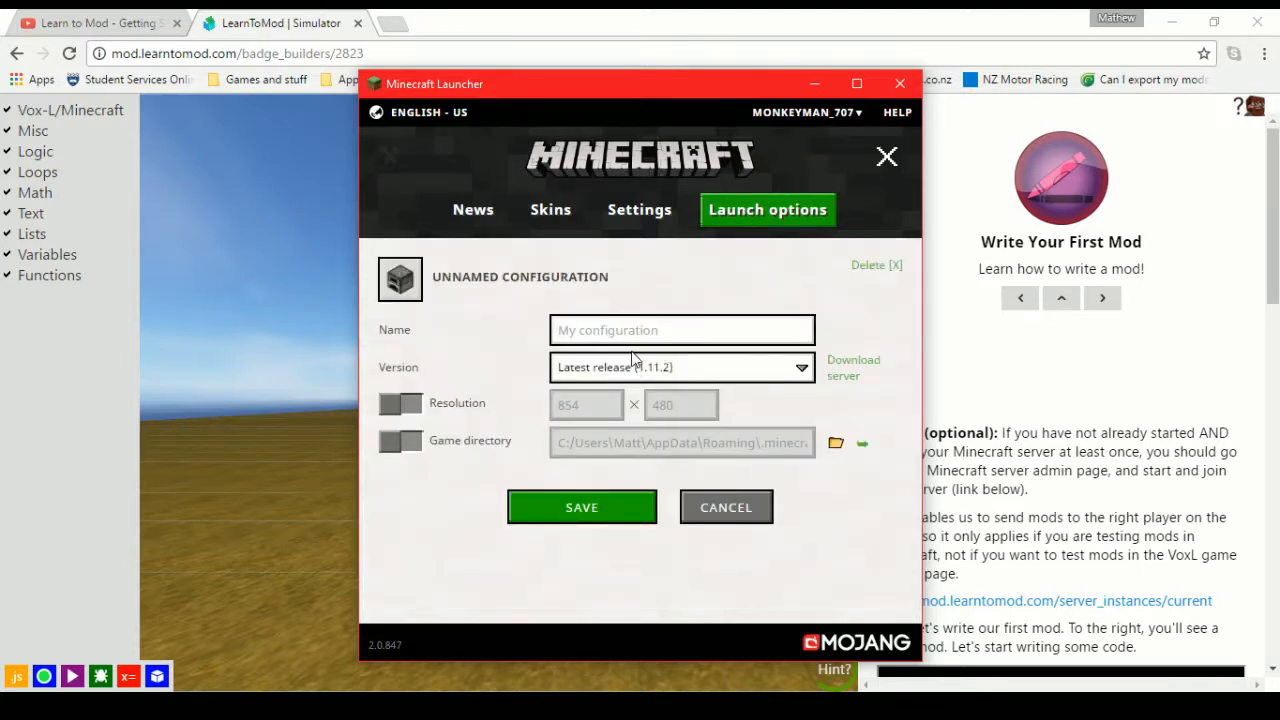
left_click(688, 369)
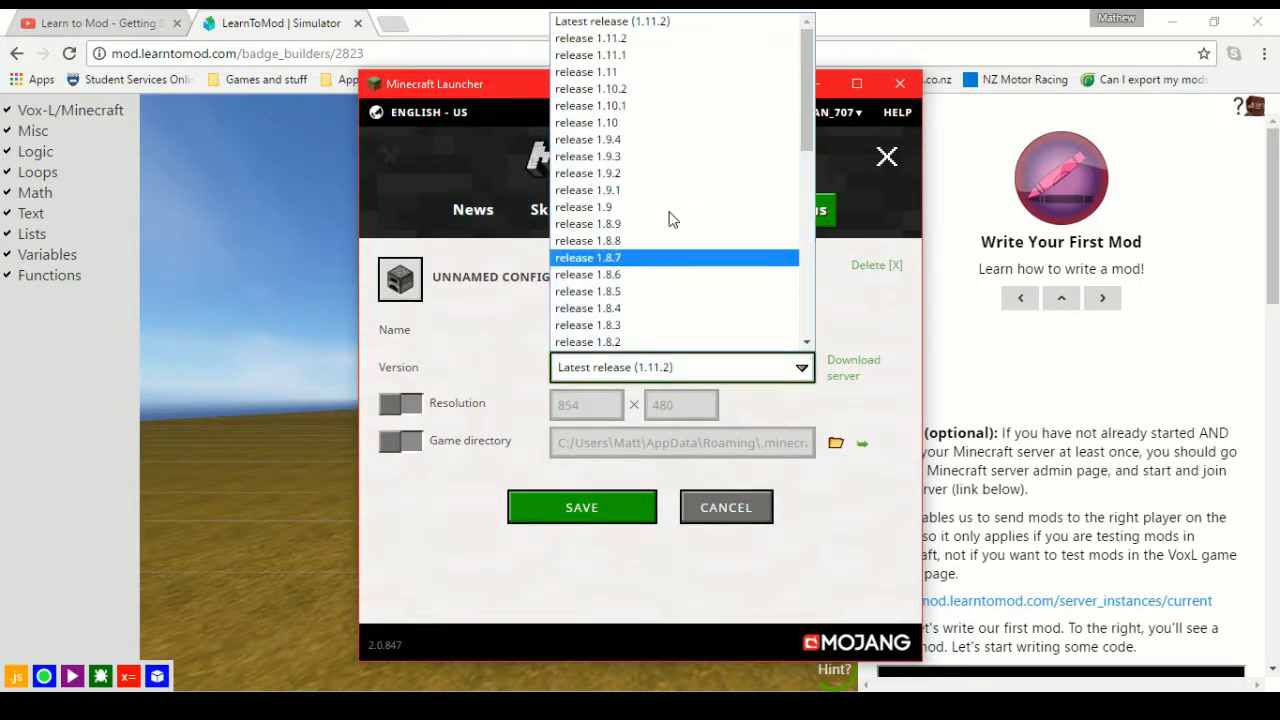
left_click(660, 174)
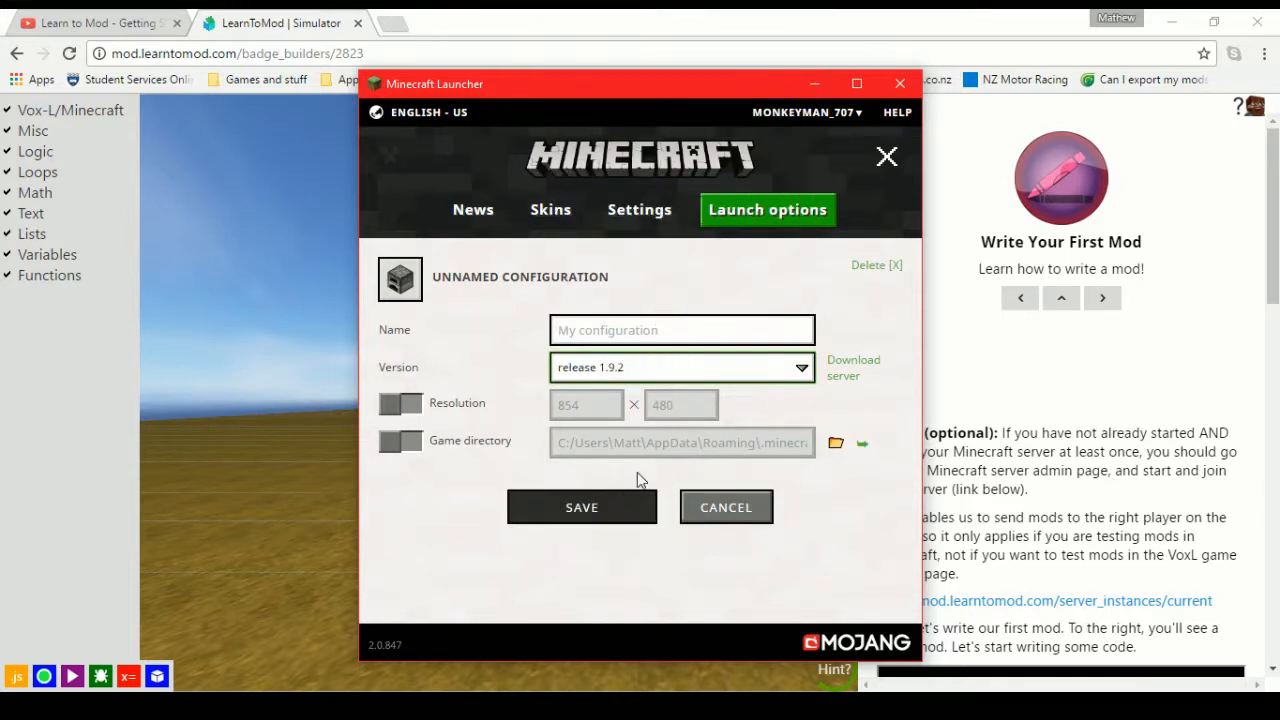
left_click(726, 507)
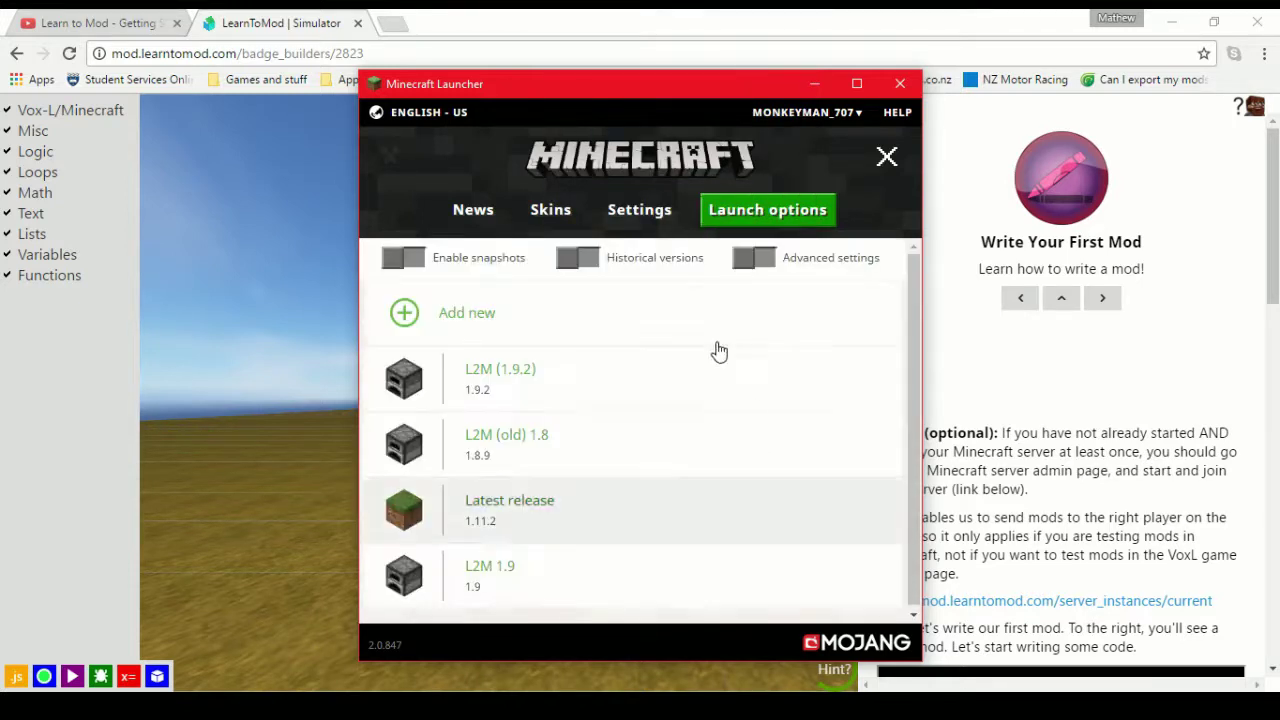
left_click(487, 222)
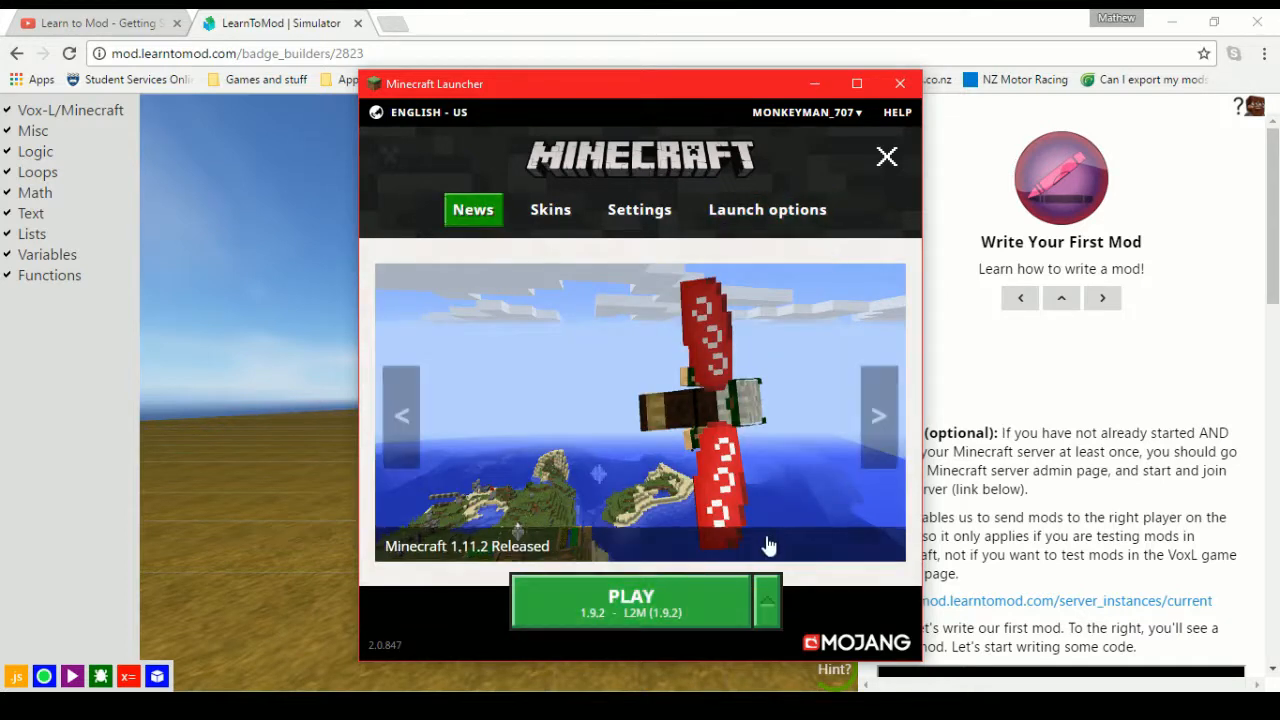
left_click(773, 617)
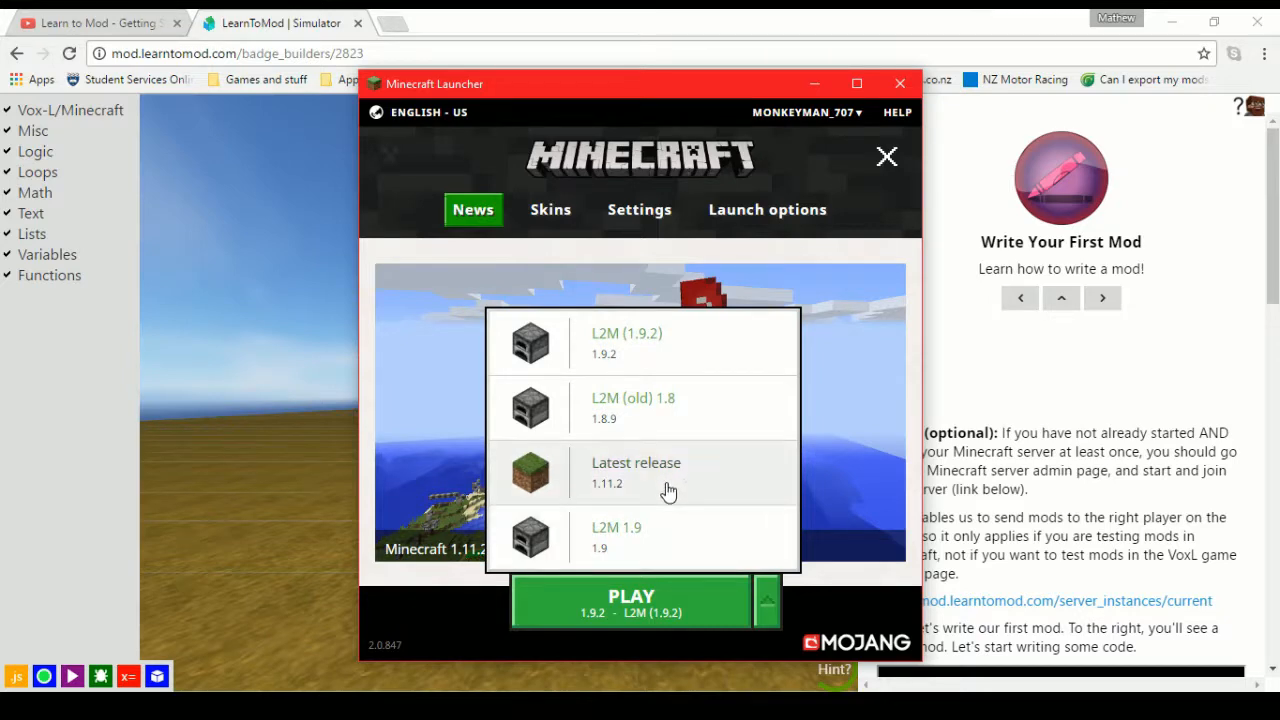
left_click(810, 602)
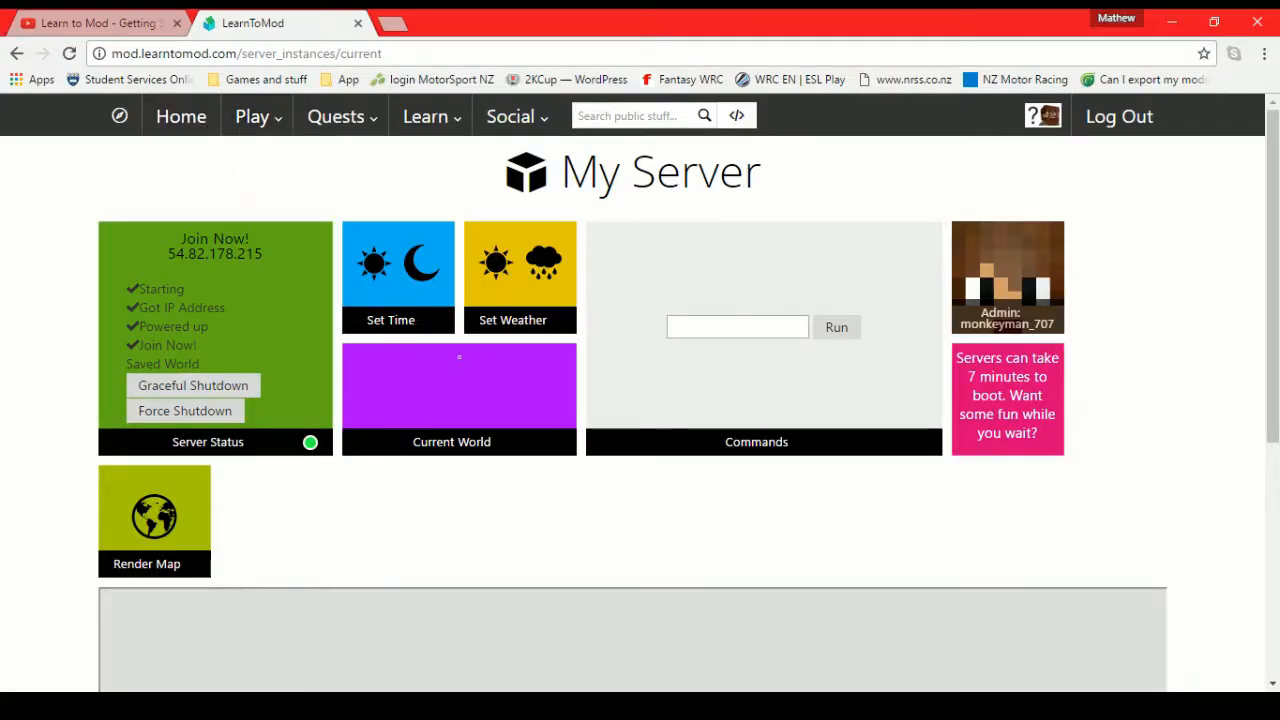
Pause Minecraft, switch to the browser and go Home to the account dashboard
key("Escape")
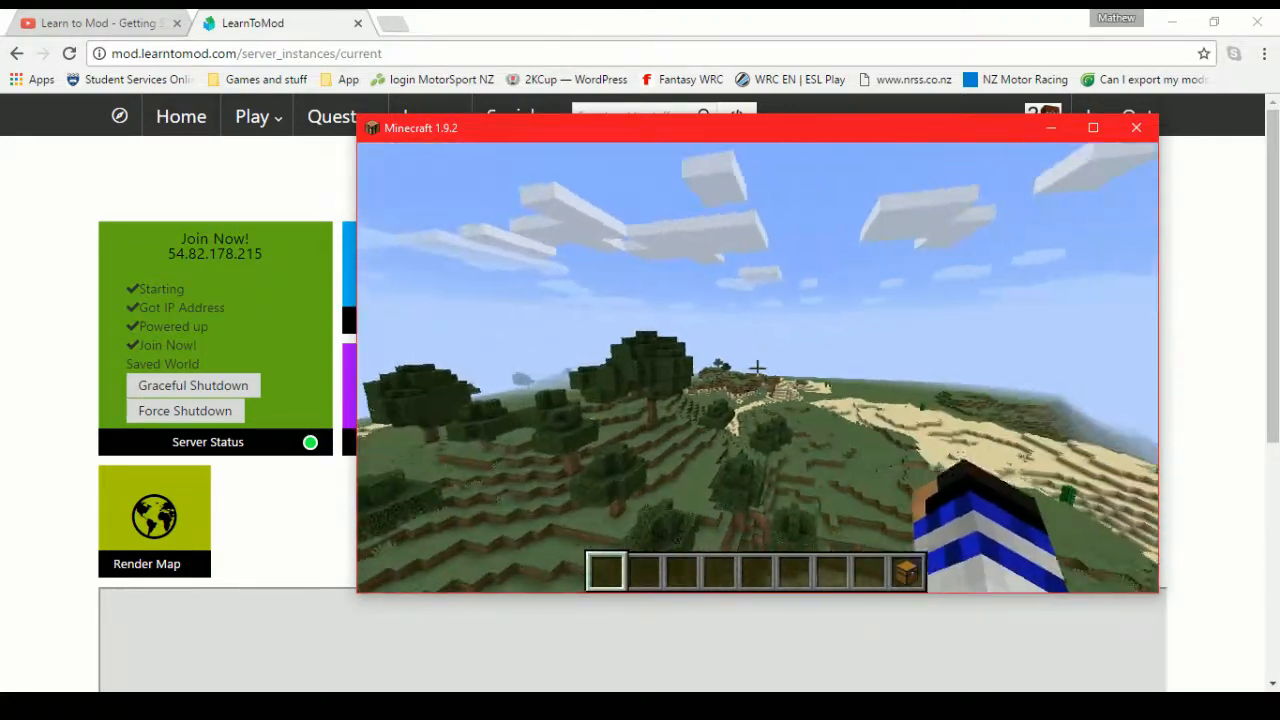
scroll(757, 370, "down", 3)
key("Escape")
key("alt+Tab")
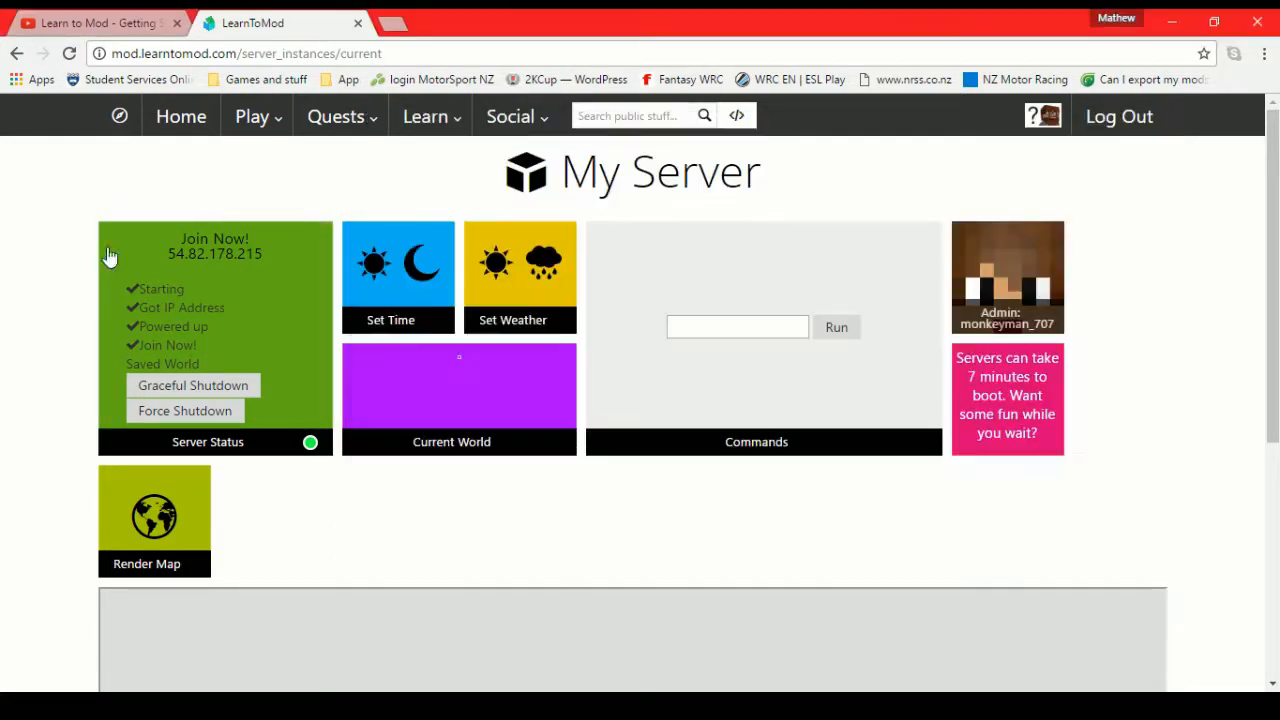
left_click(181, 116)
Navigate Learn > Do Badges to Skills and Drills - Testing in Vox-L and choose Write Your First Mod
left_click(425, 116)
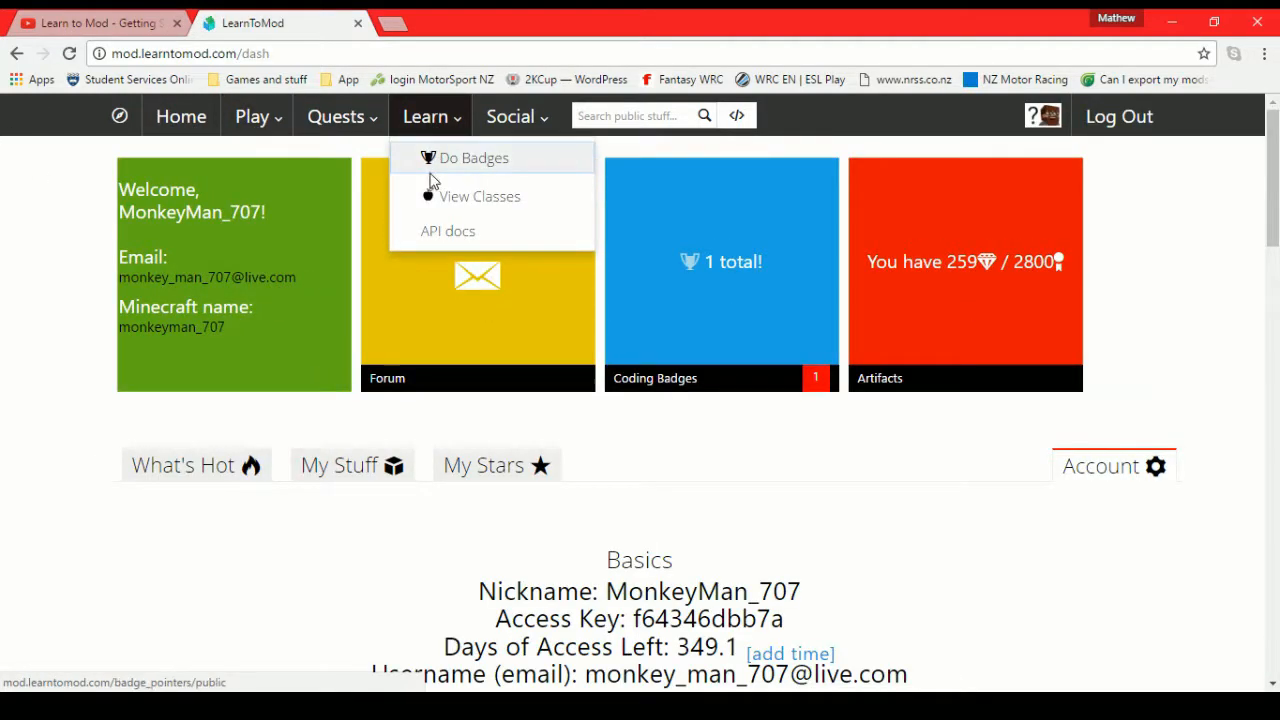
left_click(447, 160)
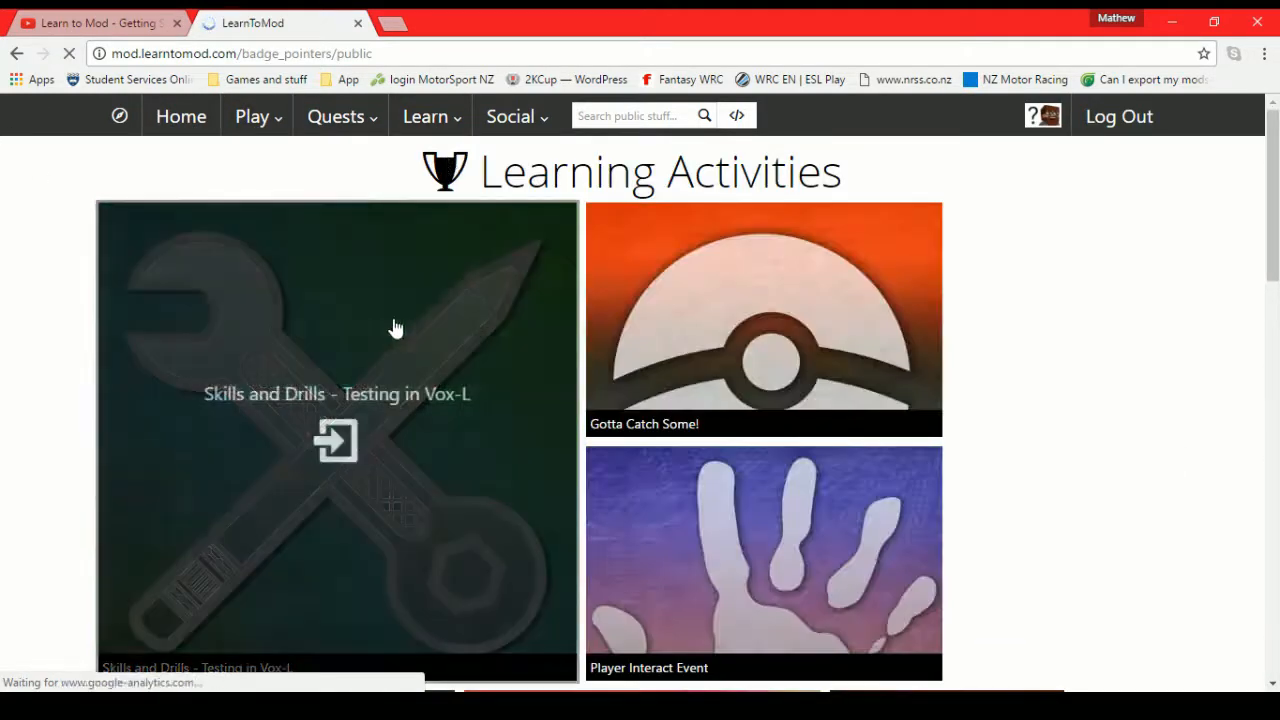
left_click(396, 328)
left_click(218, 513)
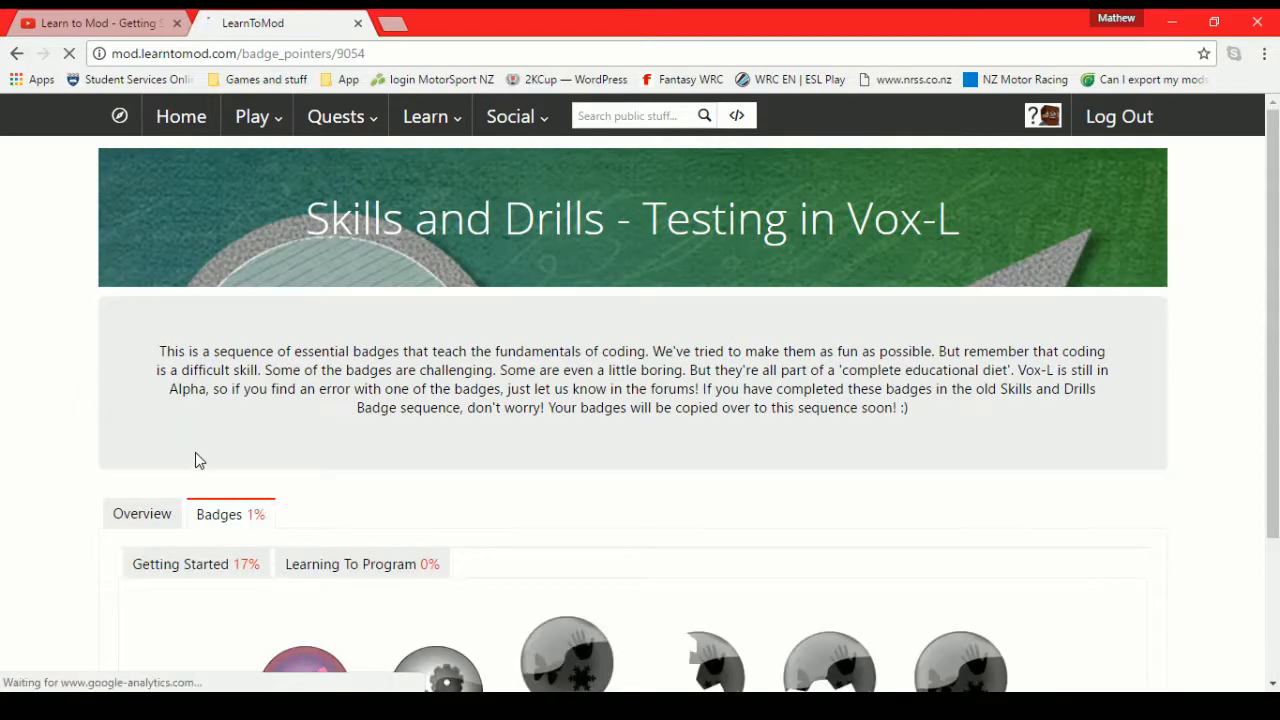
scroll(325, 513, "down", 3)
left_click(325, 513)
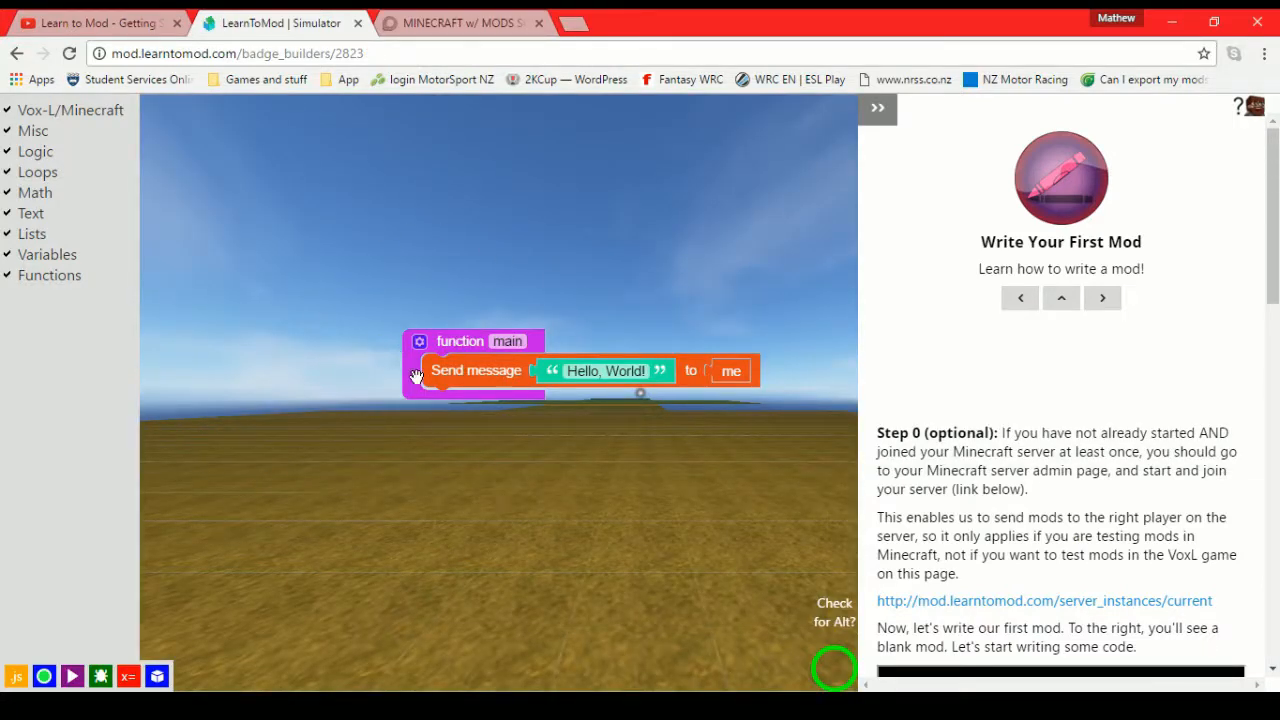
Snap the Send message block into function main and dismiss the 'Correct!' result
left_click_drag(418, 377, 420, 378)
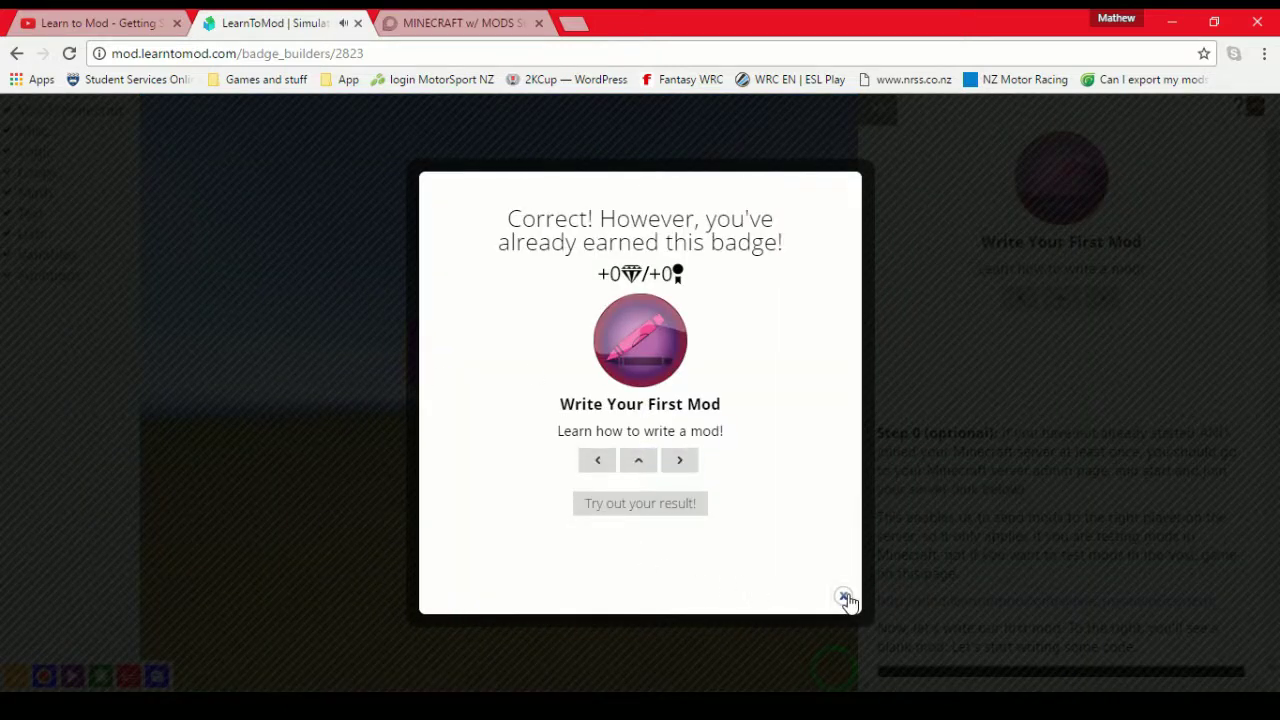
left_click(847, 599)
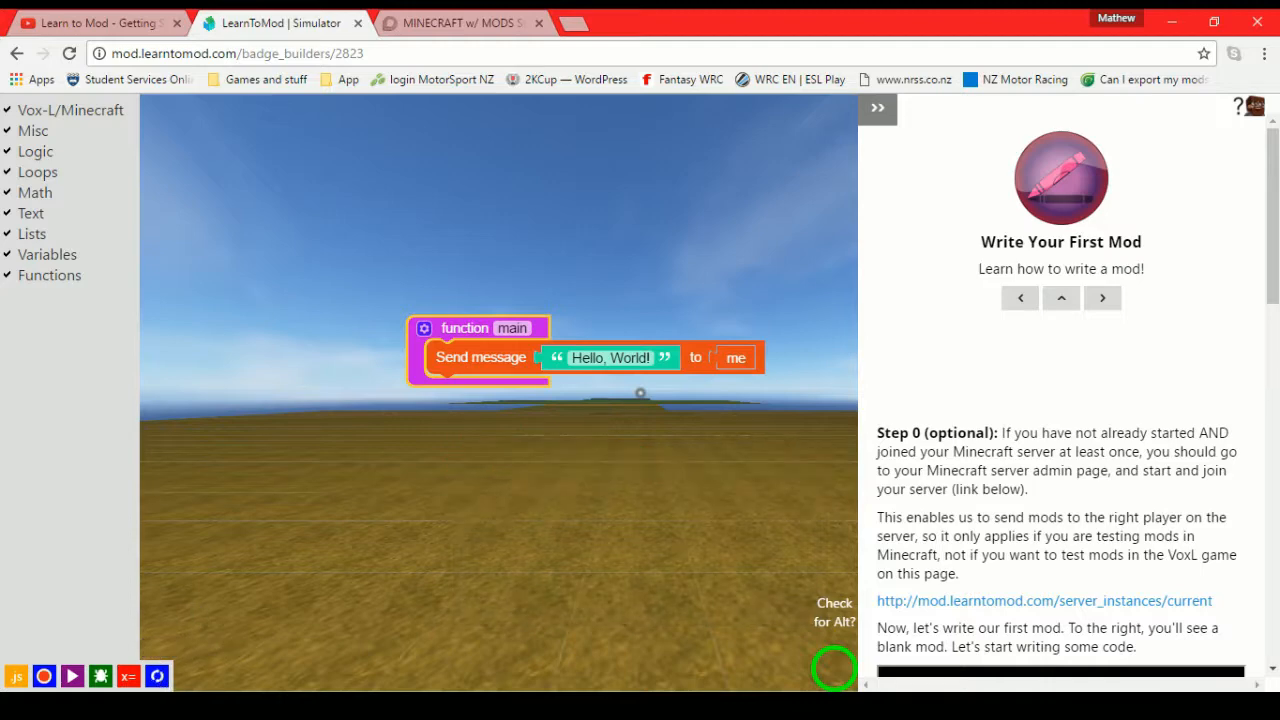
Resume the Minecraft world, take the Hello World mod book from the My Mods chest into the hotbar
left_click(298, 620)
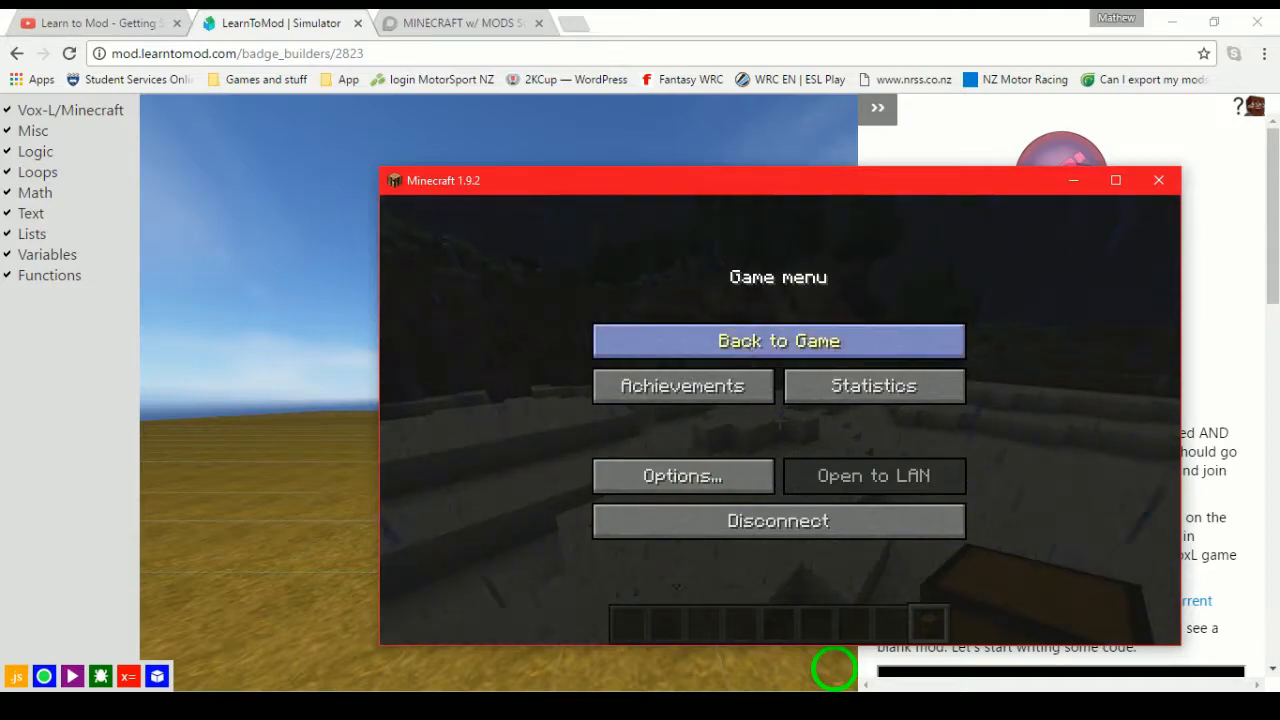
left_click(779, 341)
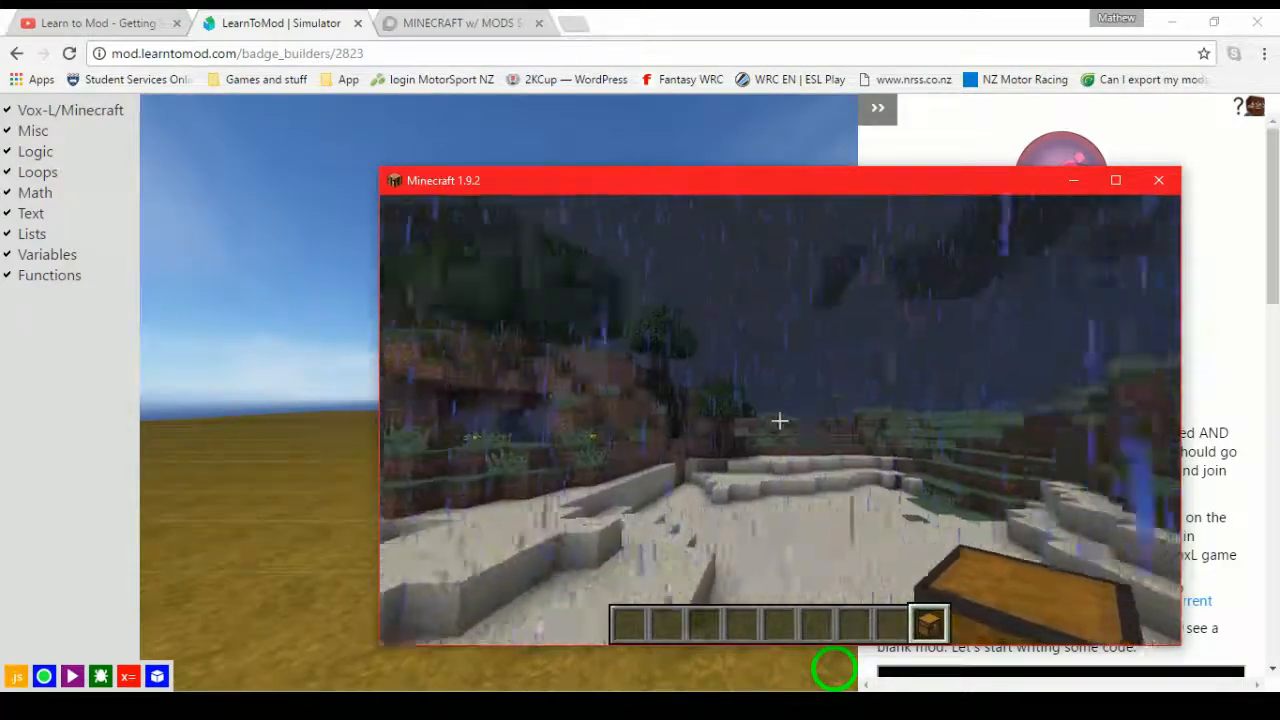
scroll(780, 421, "up", 1)
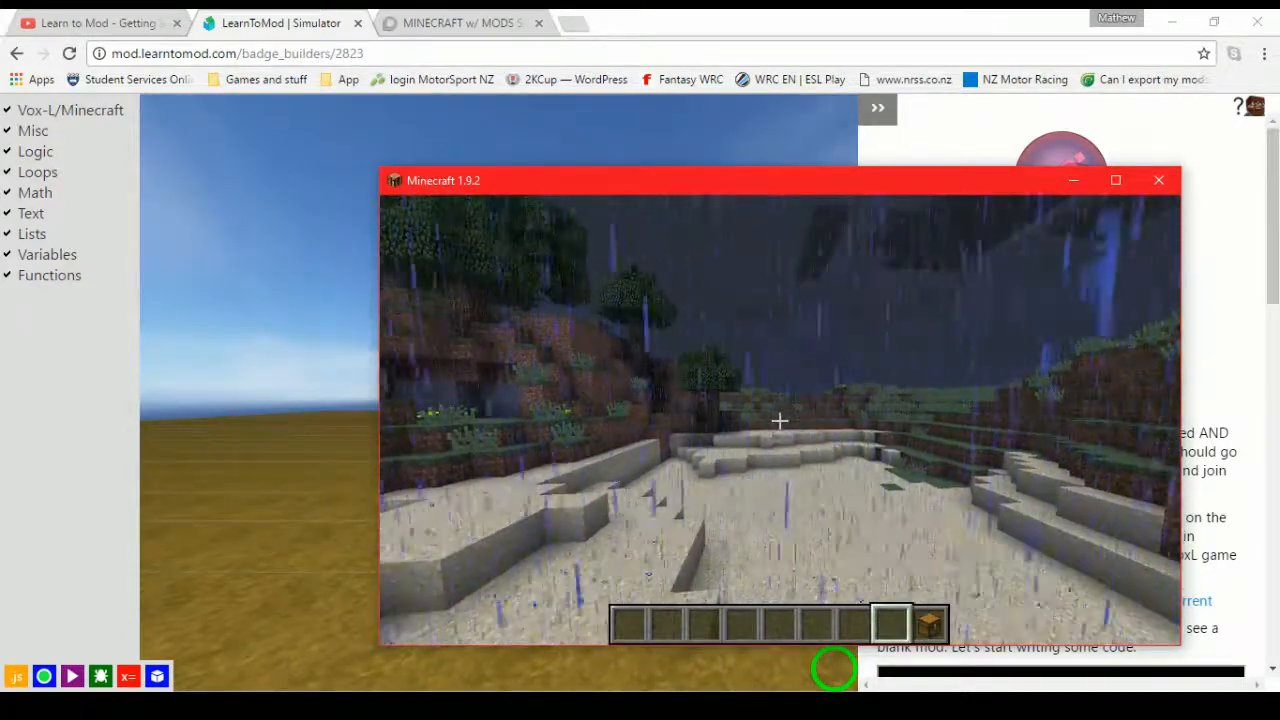
scroll(780, 421, "down", 1)
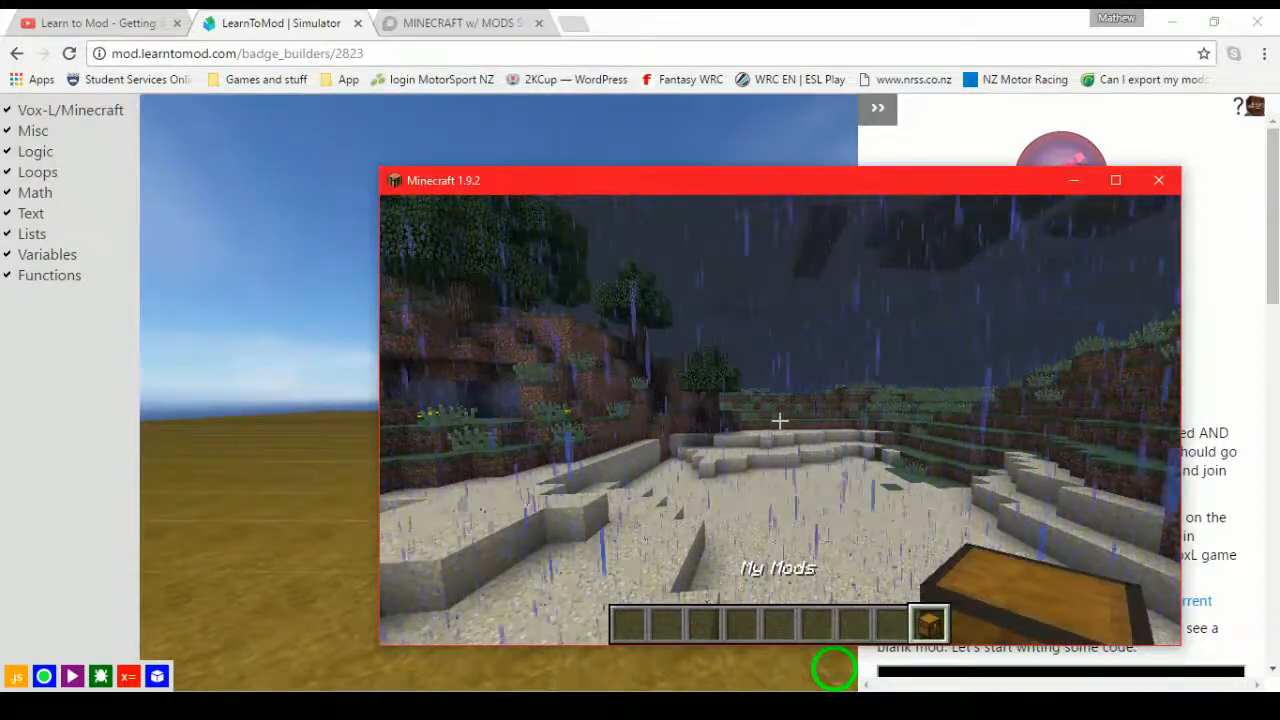
right_click(780, 419)
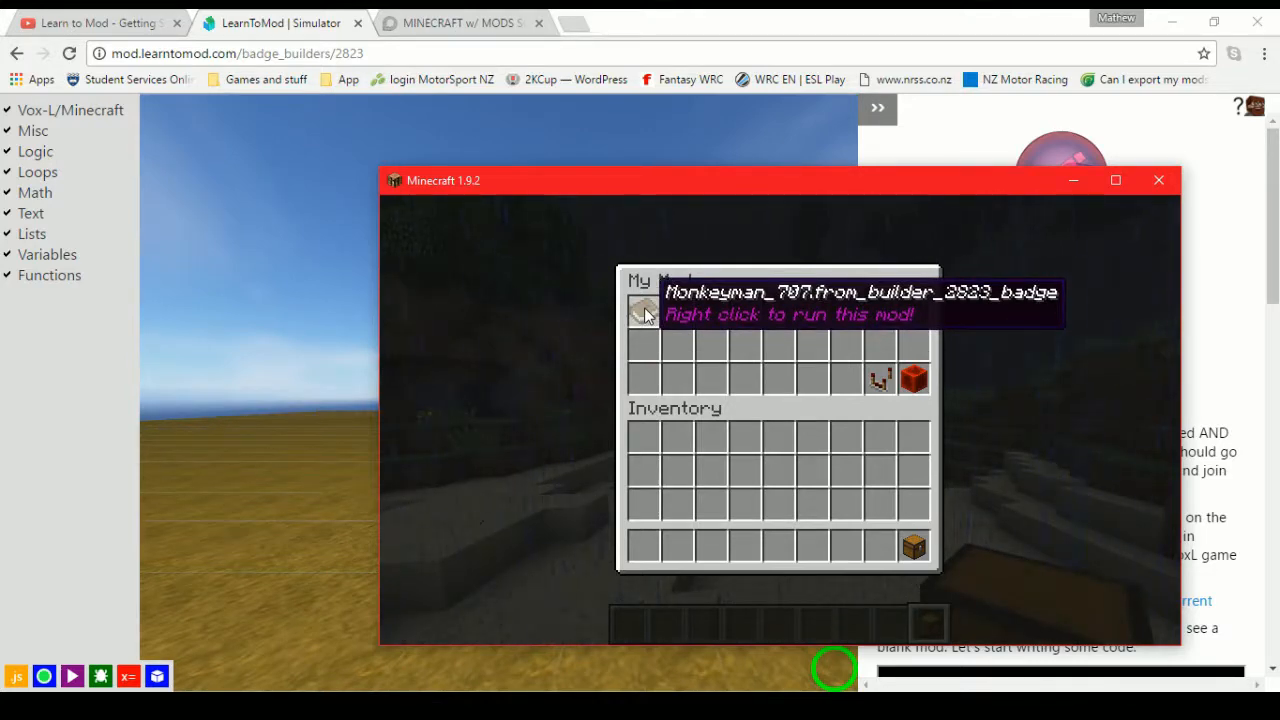
left_click(645, 315)
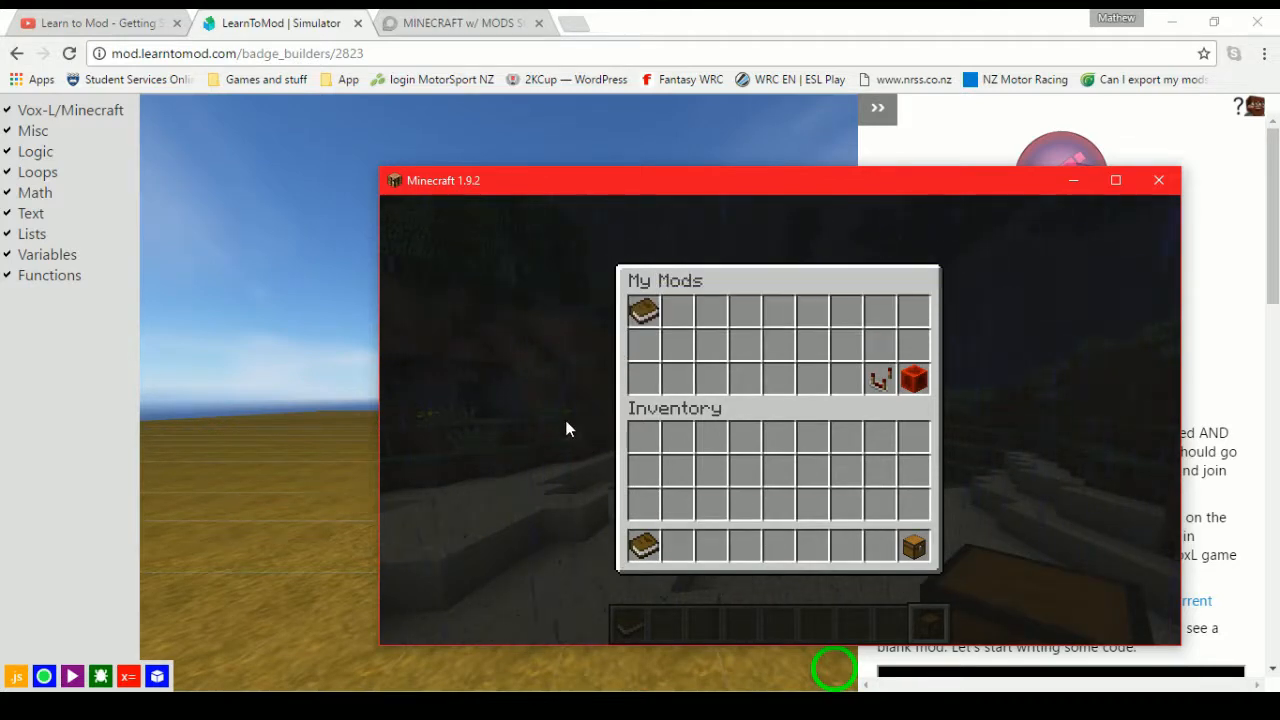
key("Escape")
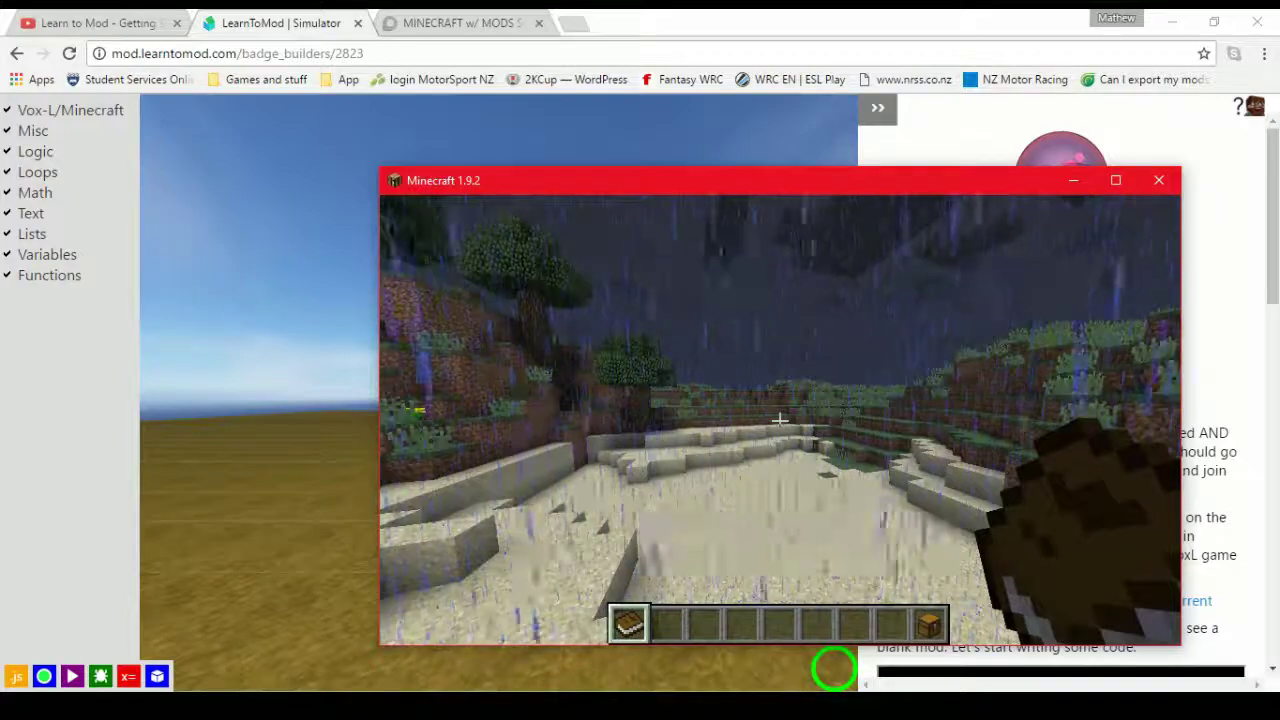
Run the mod three times with the book in hand, filling chat with Hello, World! messages
right_click(780, 420)
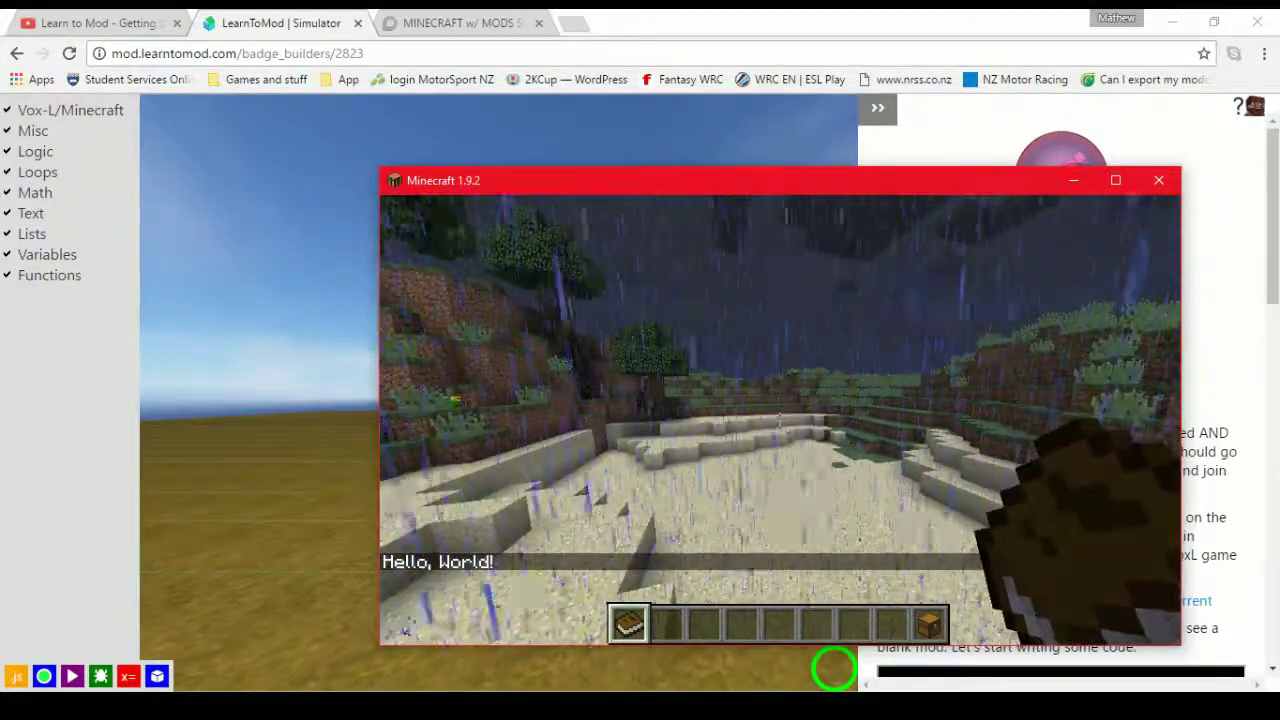
right_click(780, 420)
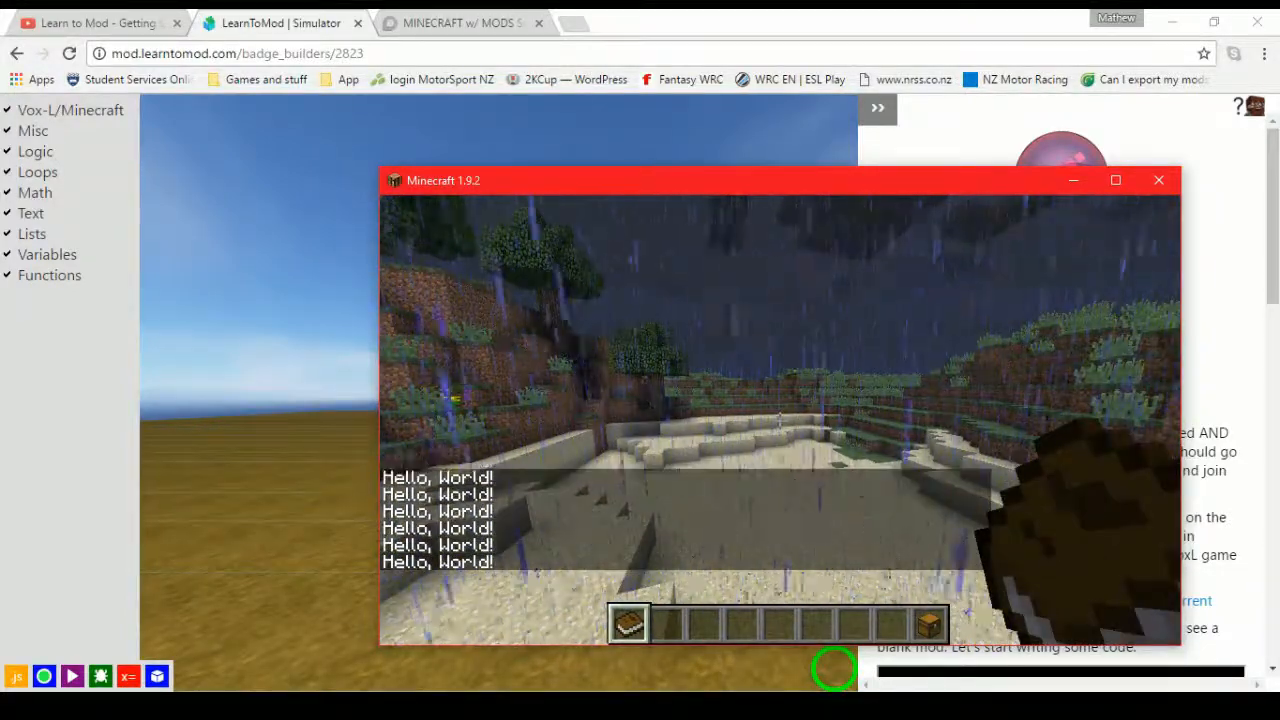
right_click(780, 420)
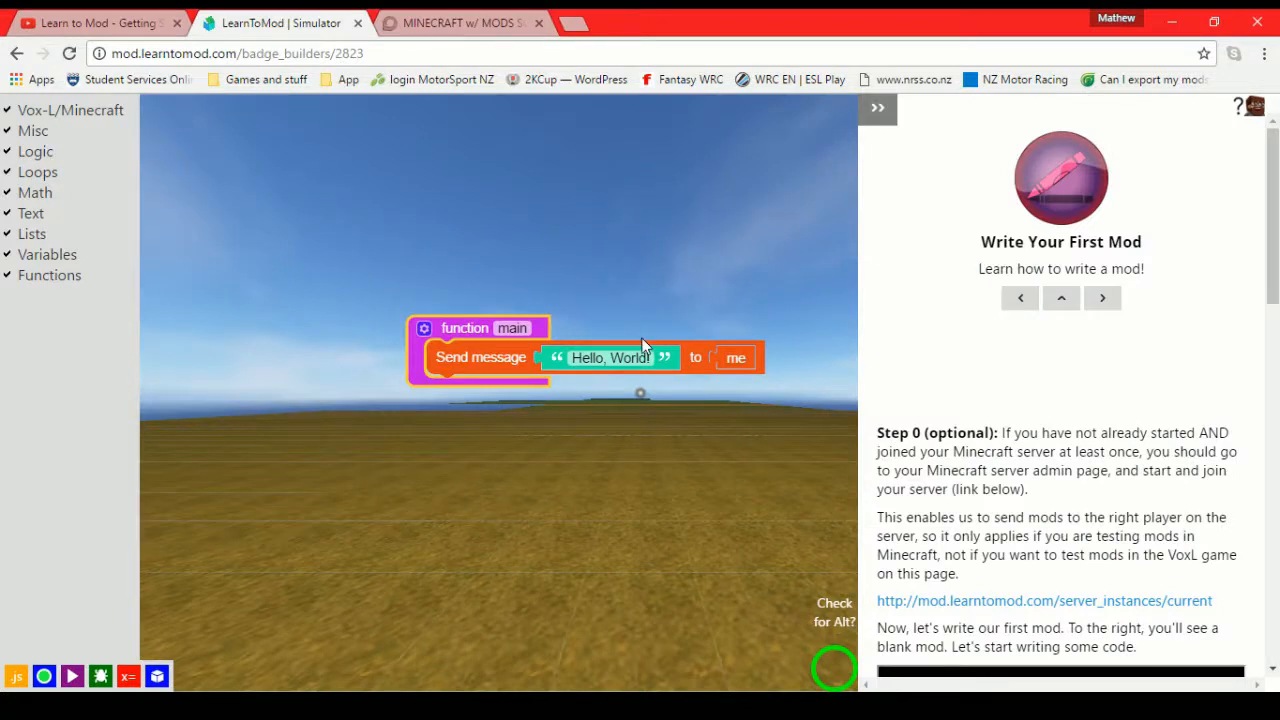
Replace the Send message text Hello, World! with Please leave a like! :D and commit it
left_click(623, 362)
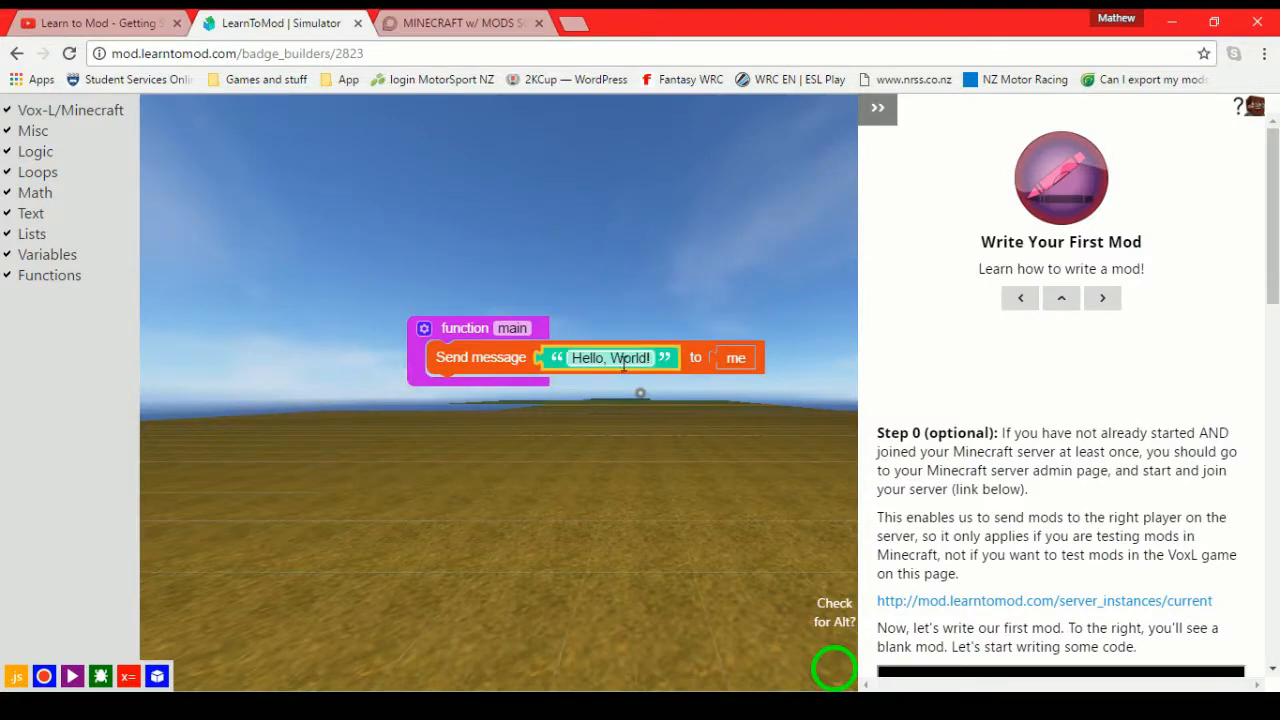
type("Please")
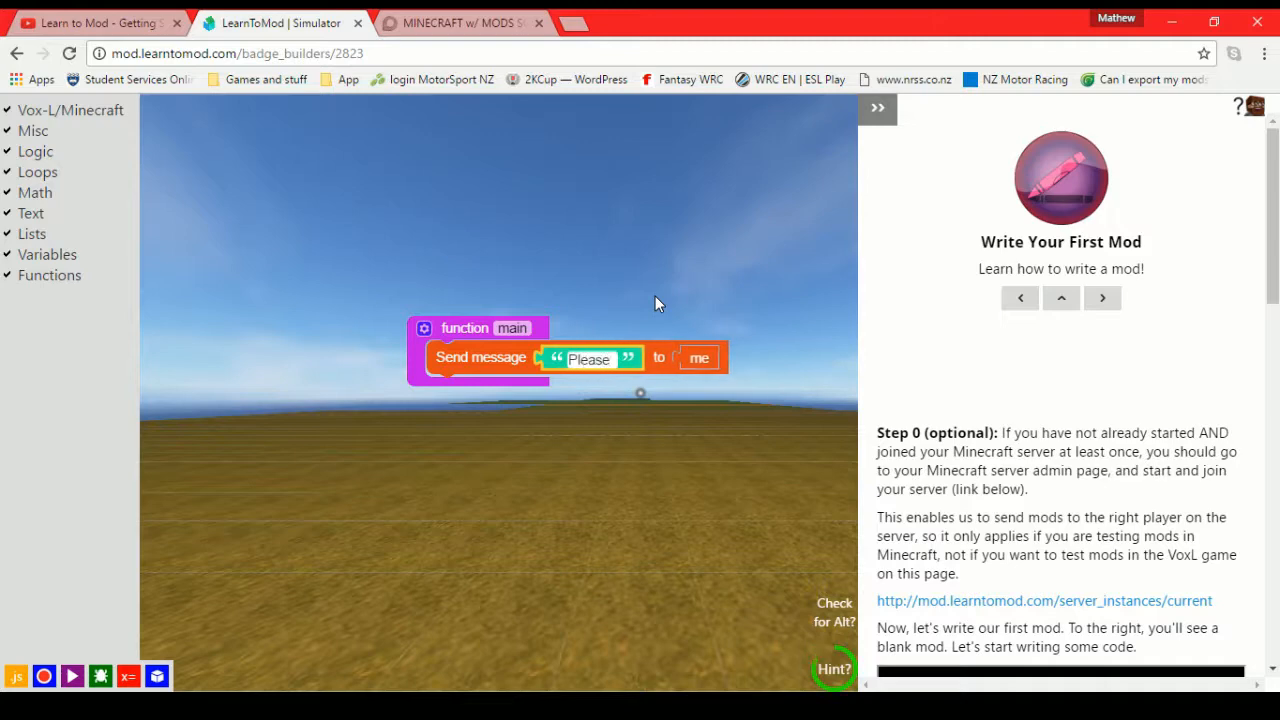
type(" leave a like")
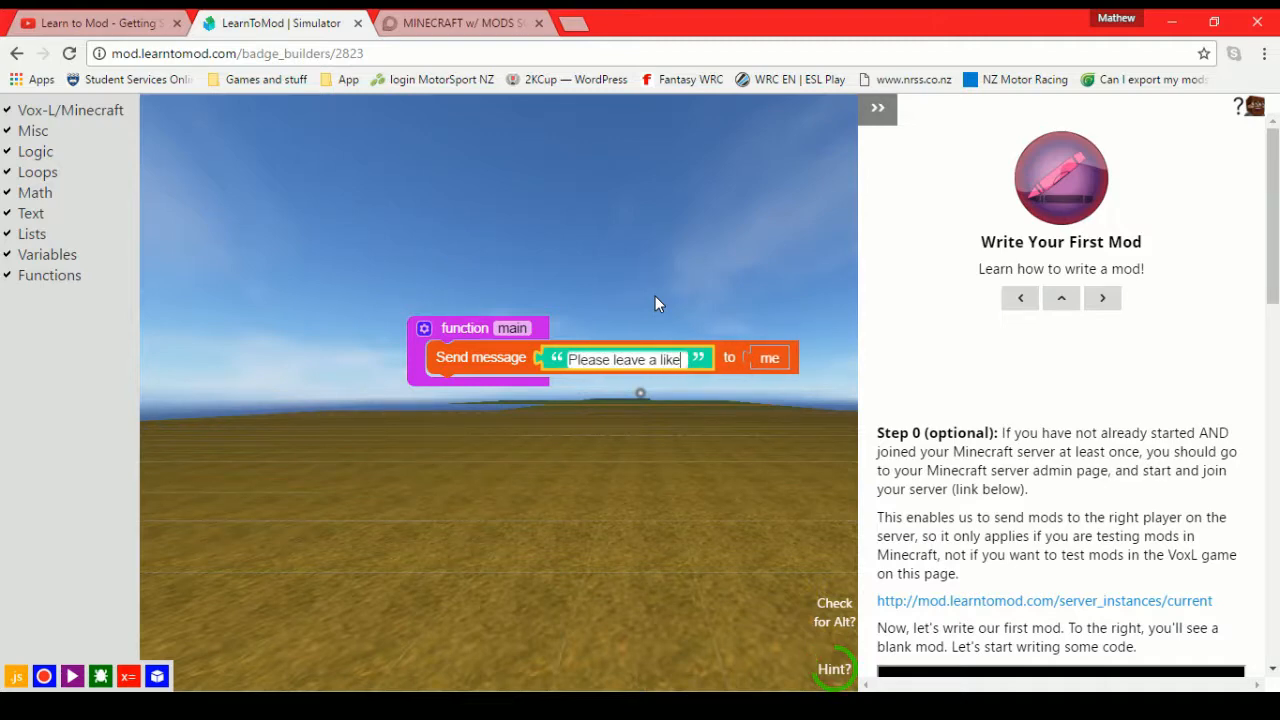
type("! :D")
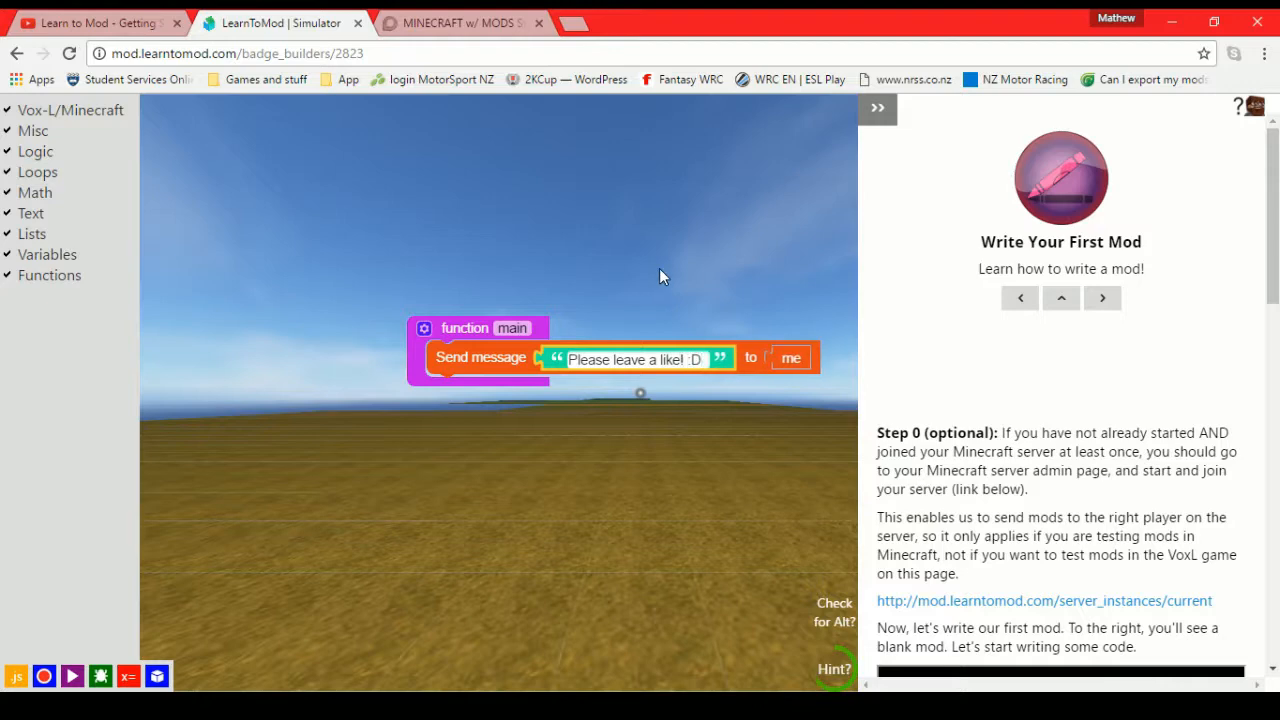
left_click(353, 420)
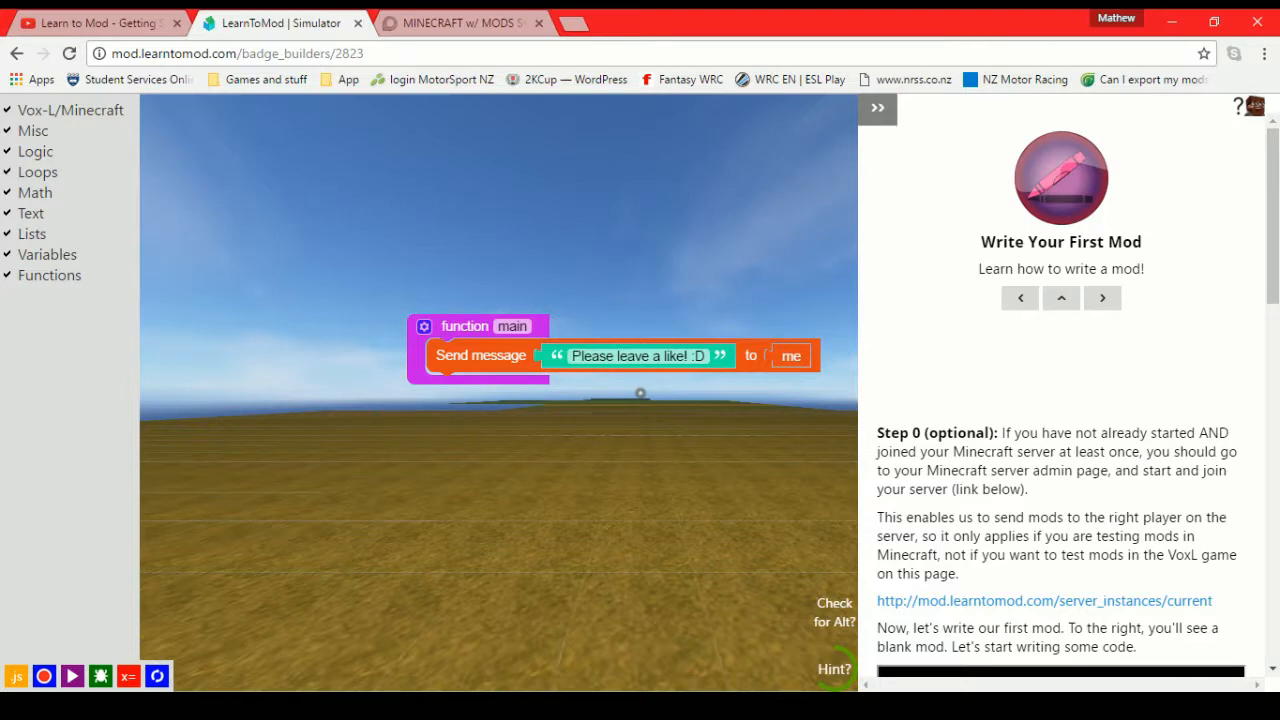
Return to the Minecraft world so the edited mod reloads, showing Mod loaded in chat
key("alt+Tab")
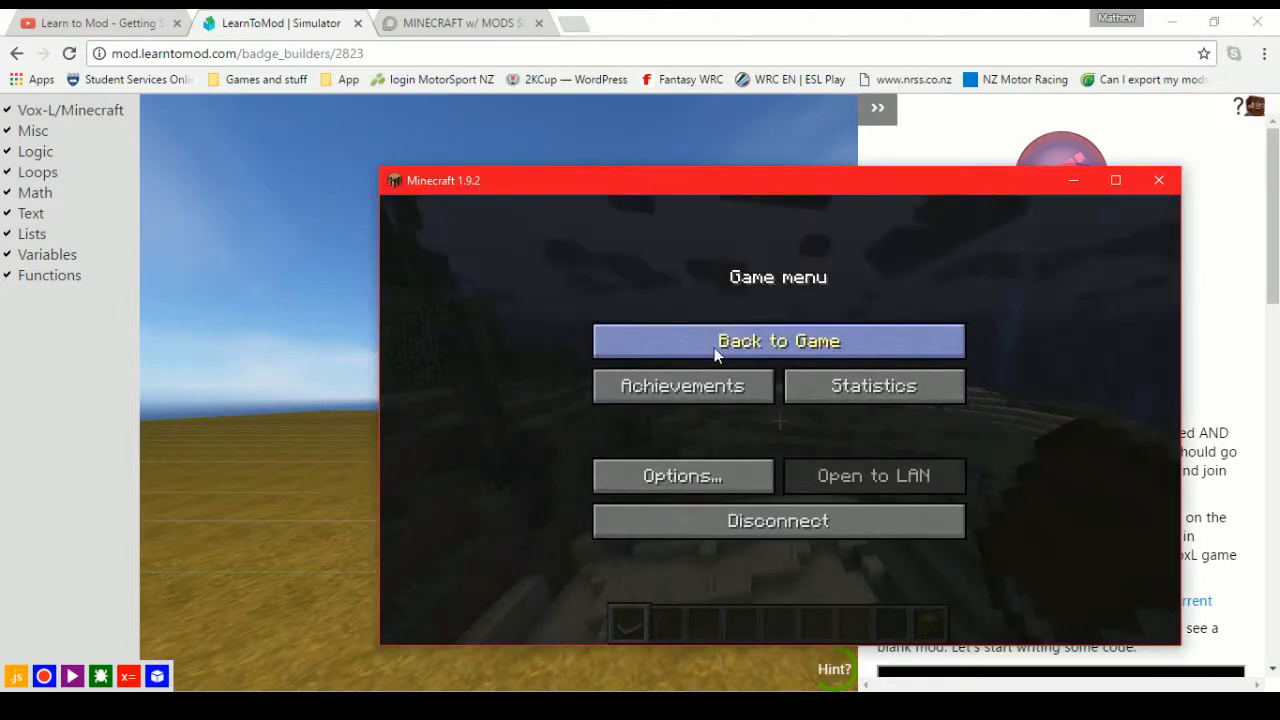
left_click(712, 322)
key("Escape")
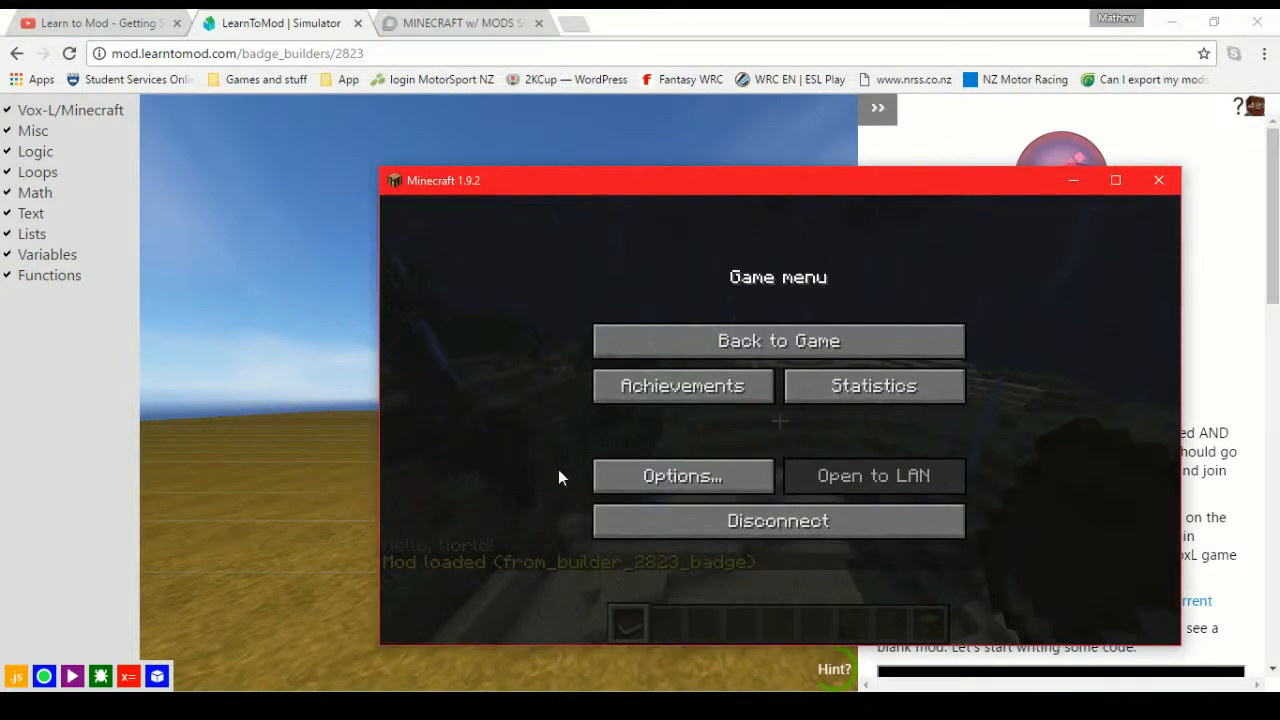
left_click(690, 341)
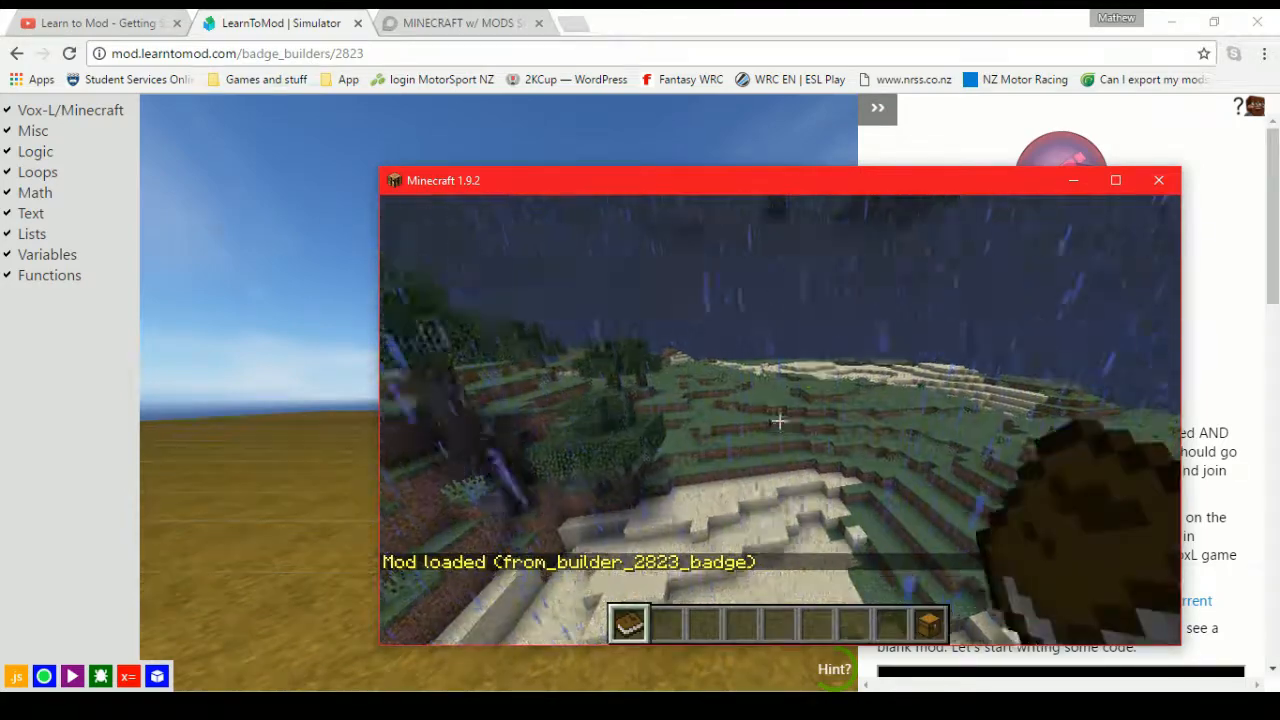